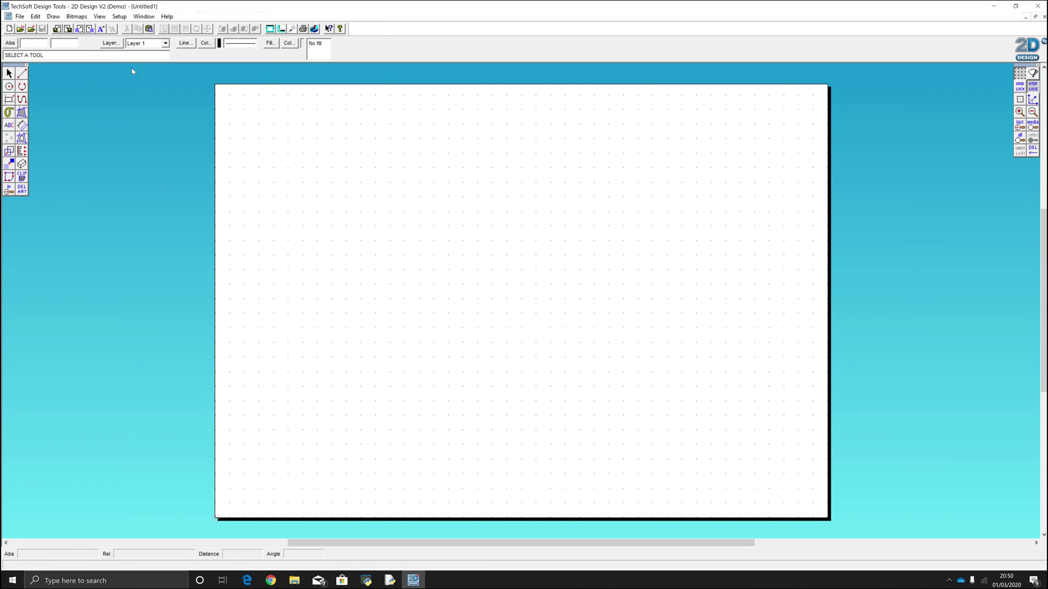
Step: Set the print setup to A4 paper in landscape orientation and change the drawing layout to match the printer
click(22, 17)
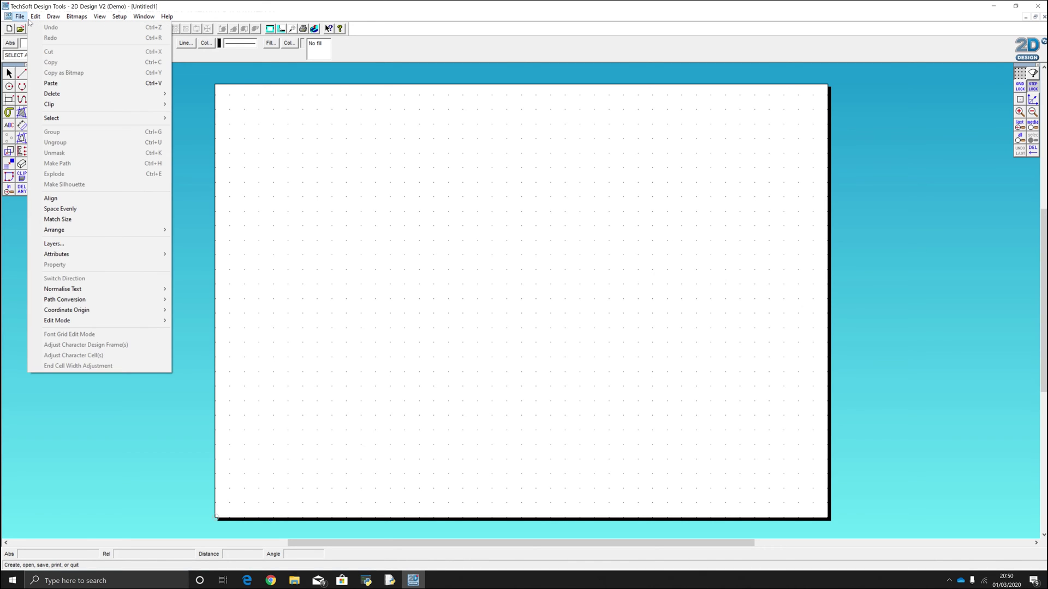
click(43, 174)
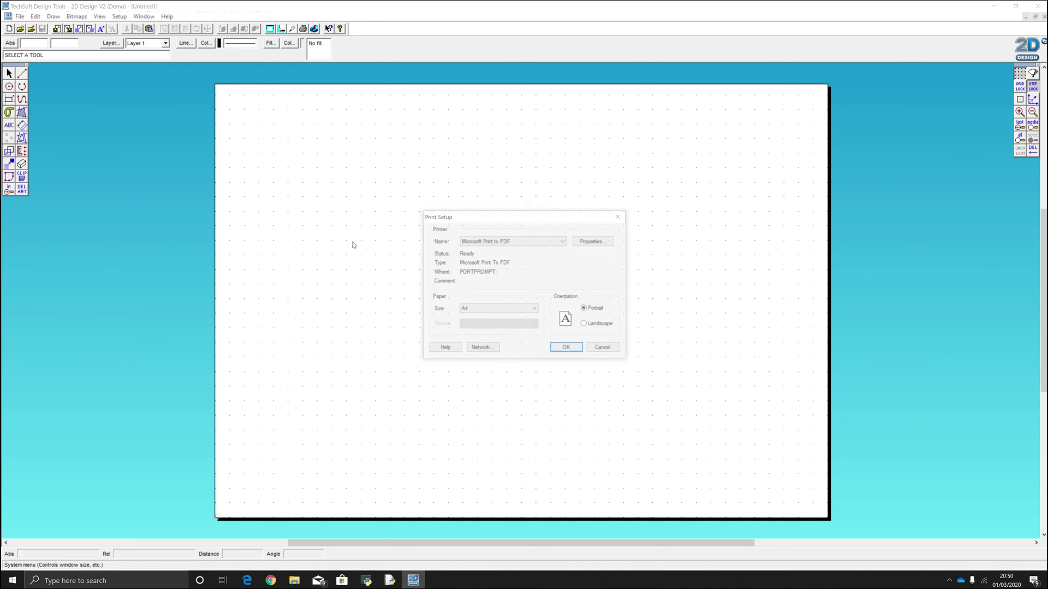
click(502, 311)
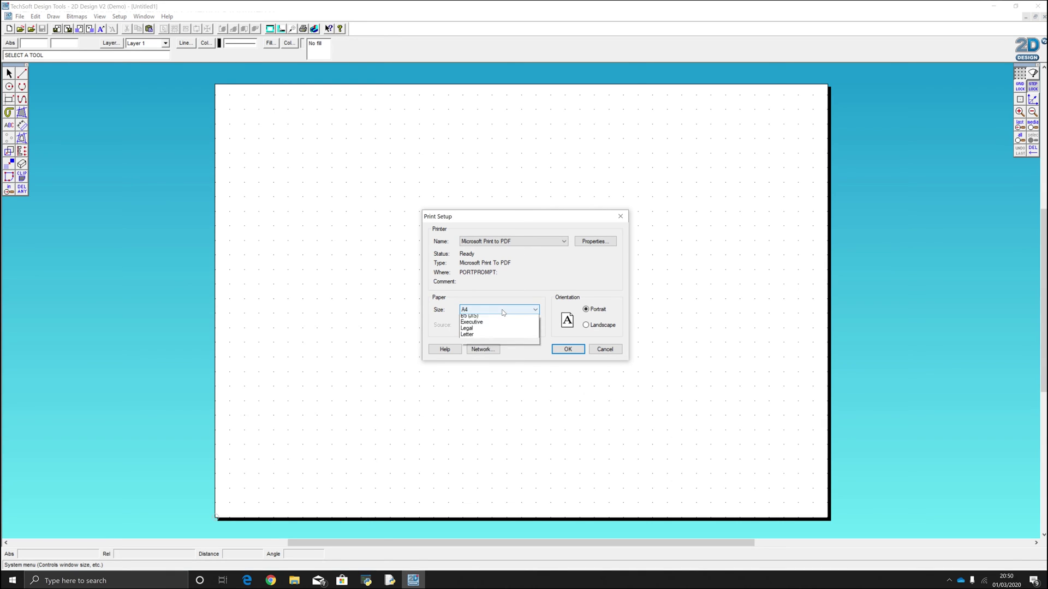
click(488, 325)
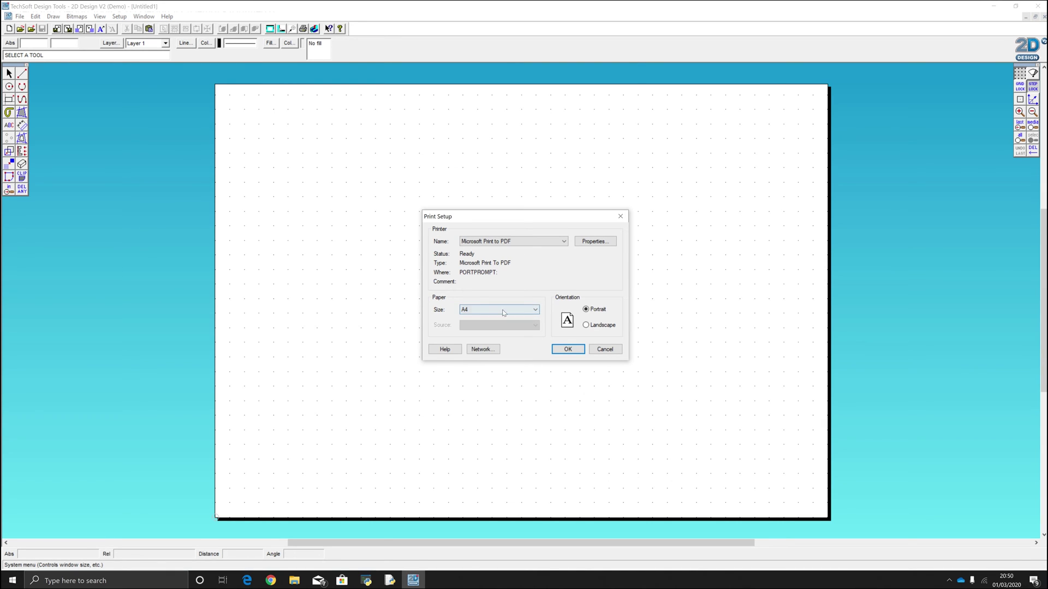
click(586, 326)
click(567, 349)
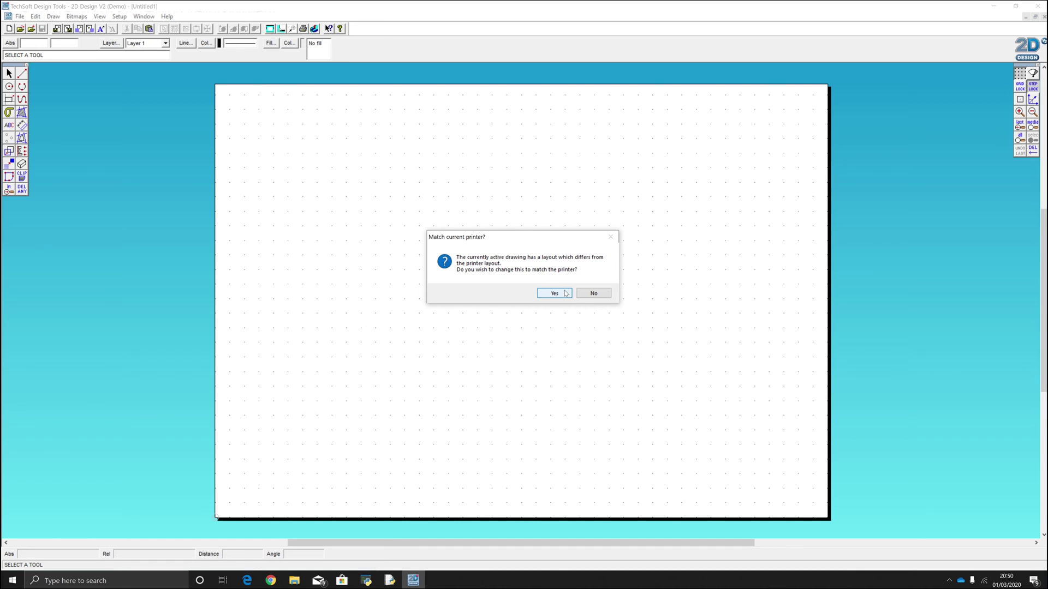
click(554, 293)
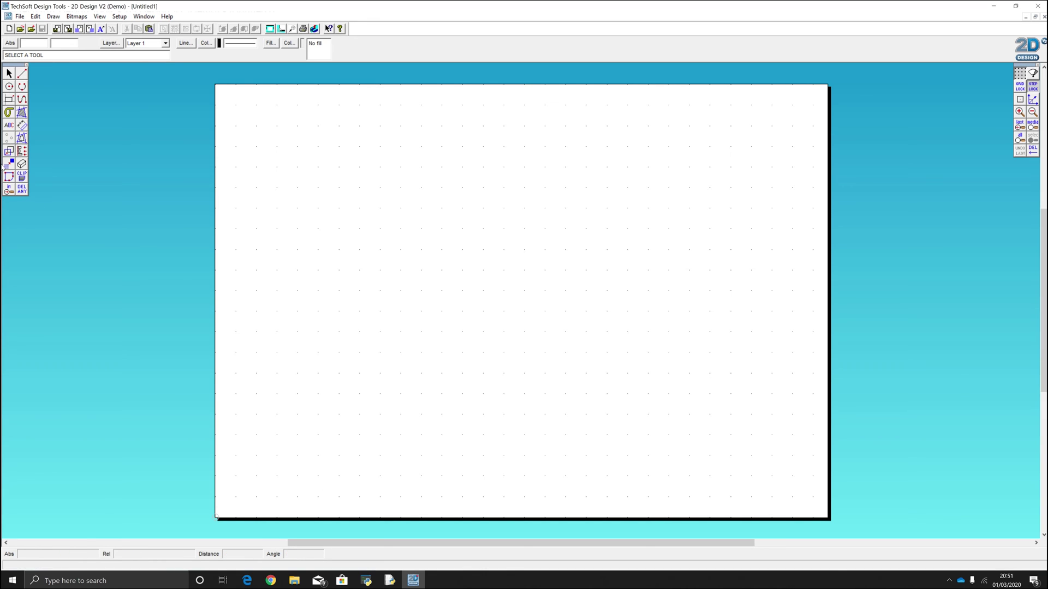
Step: Draw four crossing single lines across the page, two nearly horizontal and two steep diagonals roughly parallel to each other
click(9, 72)
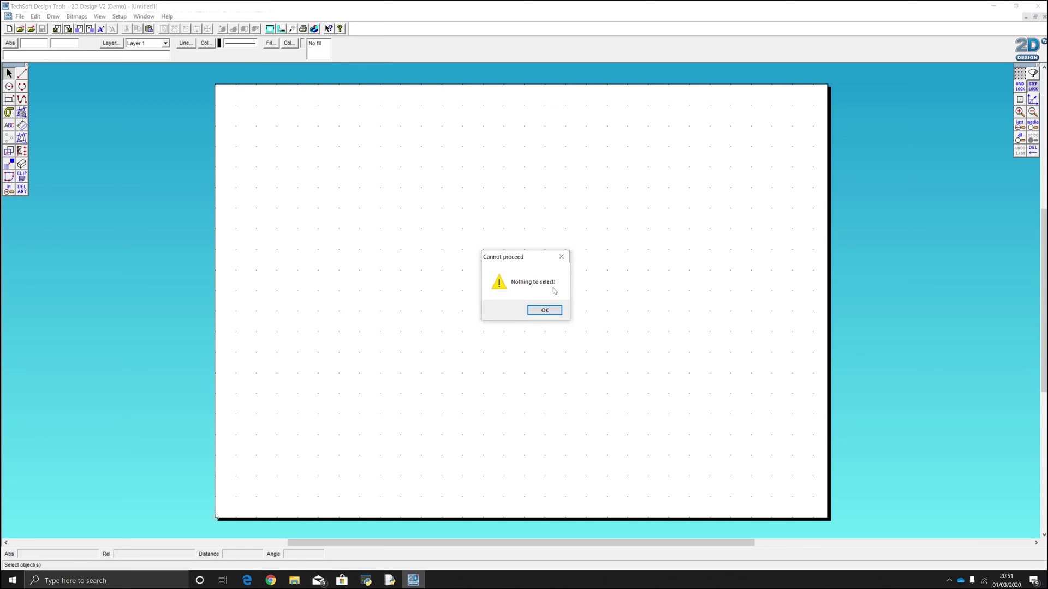
click(553, 312)
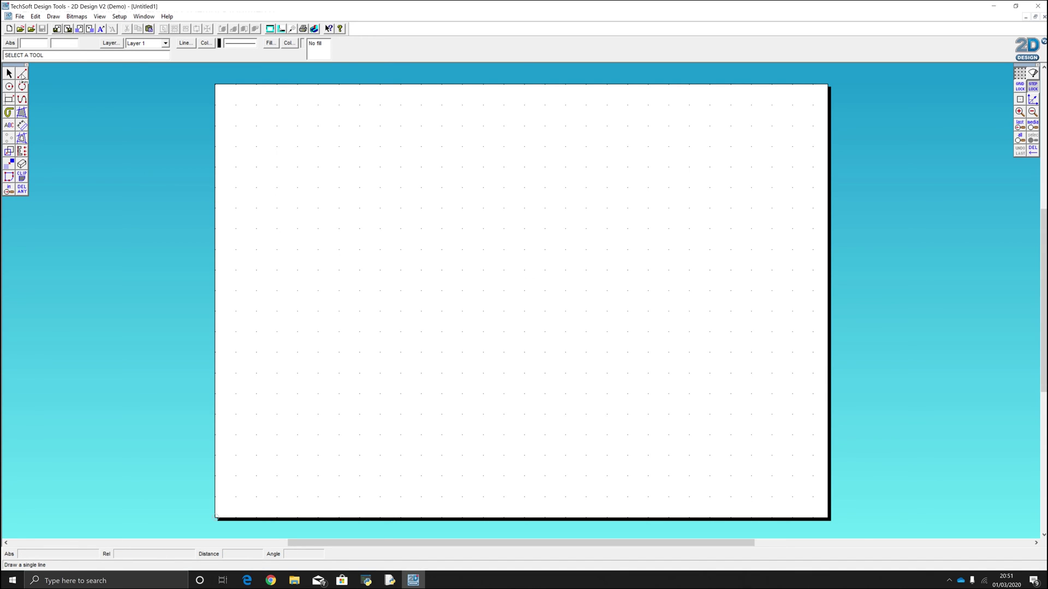
click(22, 74)
click(687, 303)
click(289, 270)
click(694, 144)
click(500, 407)
click(565, 144)
click(393, 346)
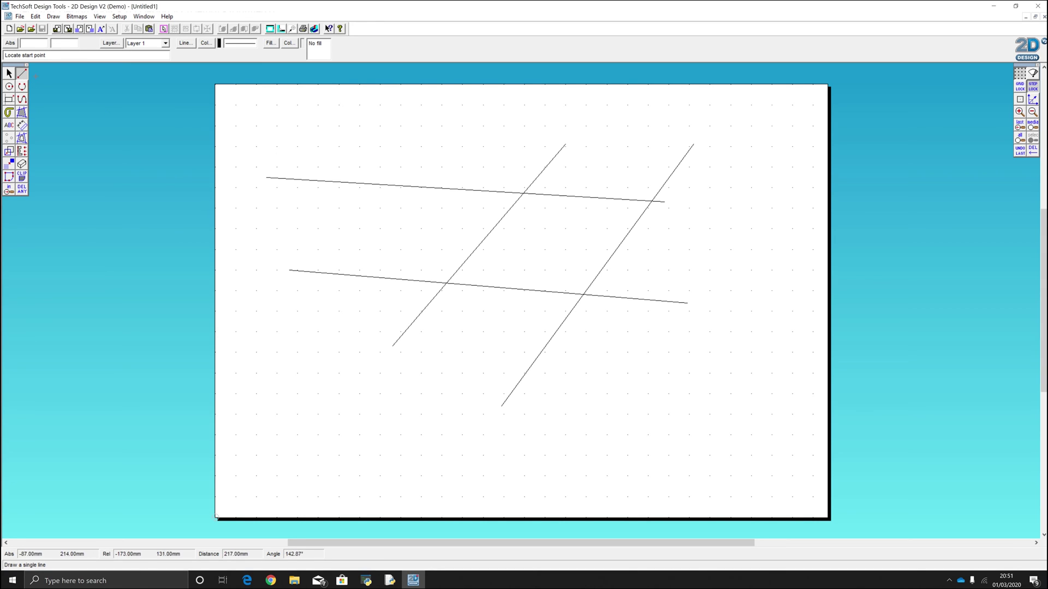
Step: Draw four nested circles of decreasing size between the crossing lines, each defined by its centre and a point on the circle
click(10, 87)
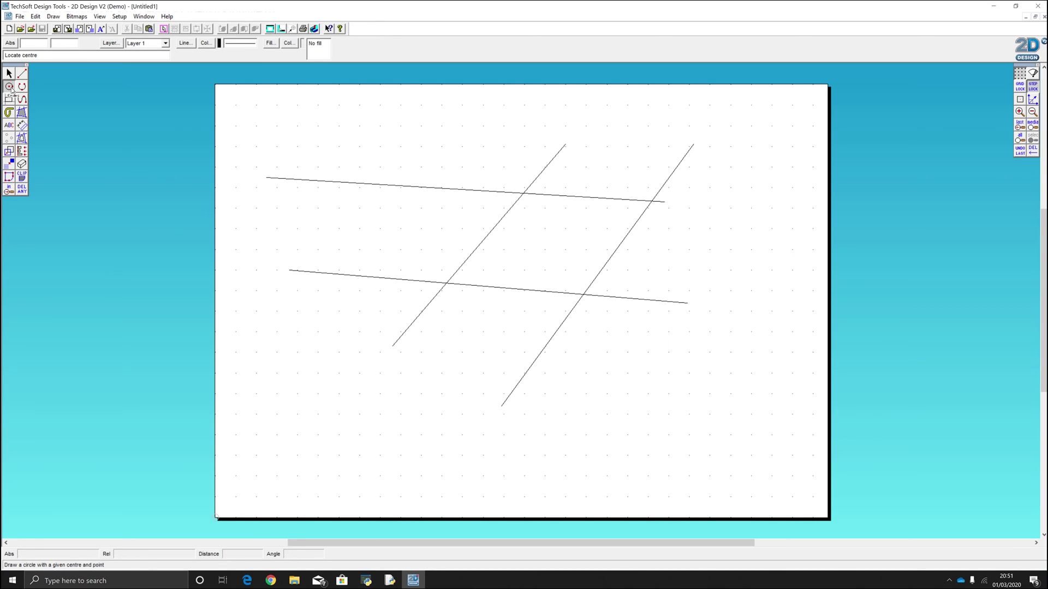
click(537, 249)
click(592, 249)
click(539, 247)
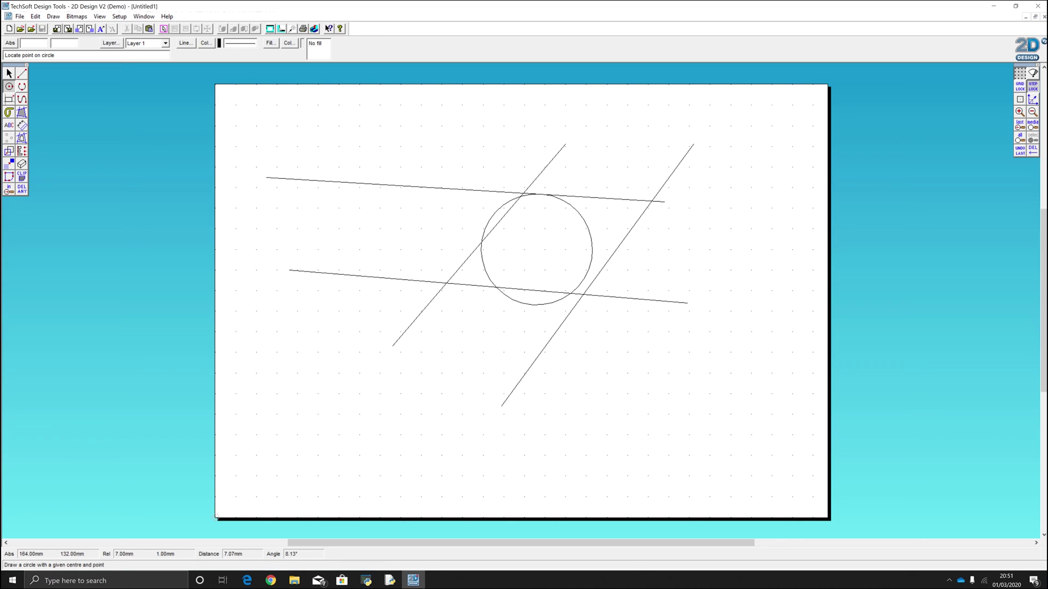
click(514, 209)
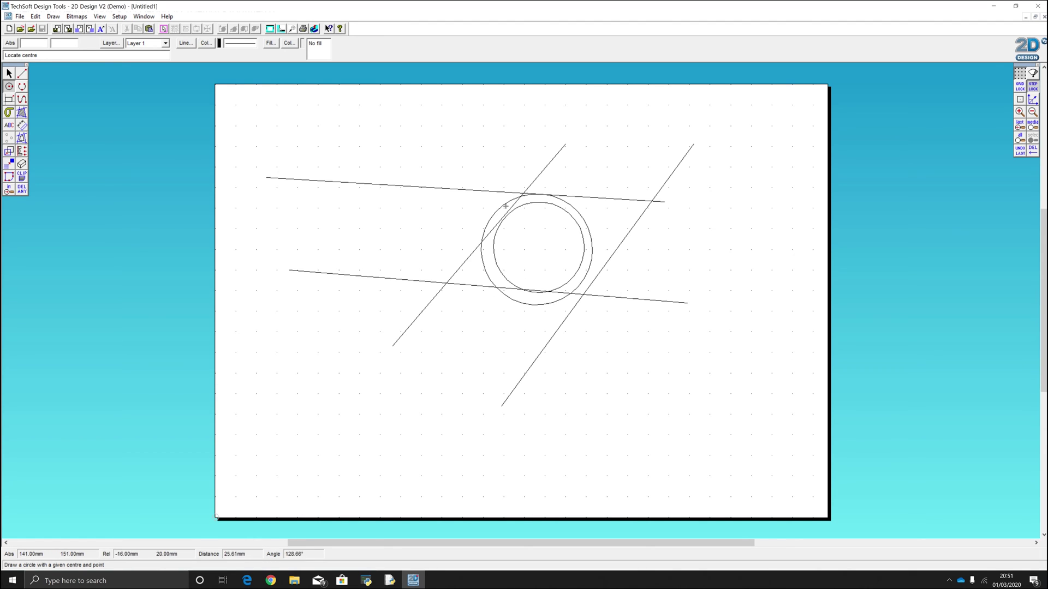
click(542, 247)
click(556, 227)
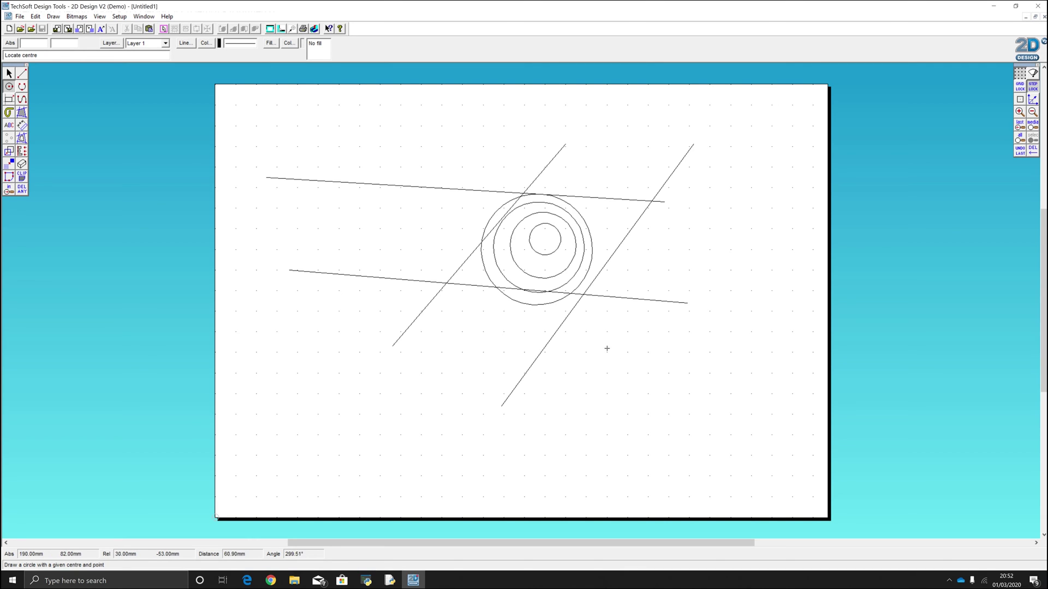
Step: Draw three separate three-point arcs across the lower page: a bowl shape, a dome shape and a large arc open to the left
click(22, 86)
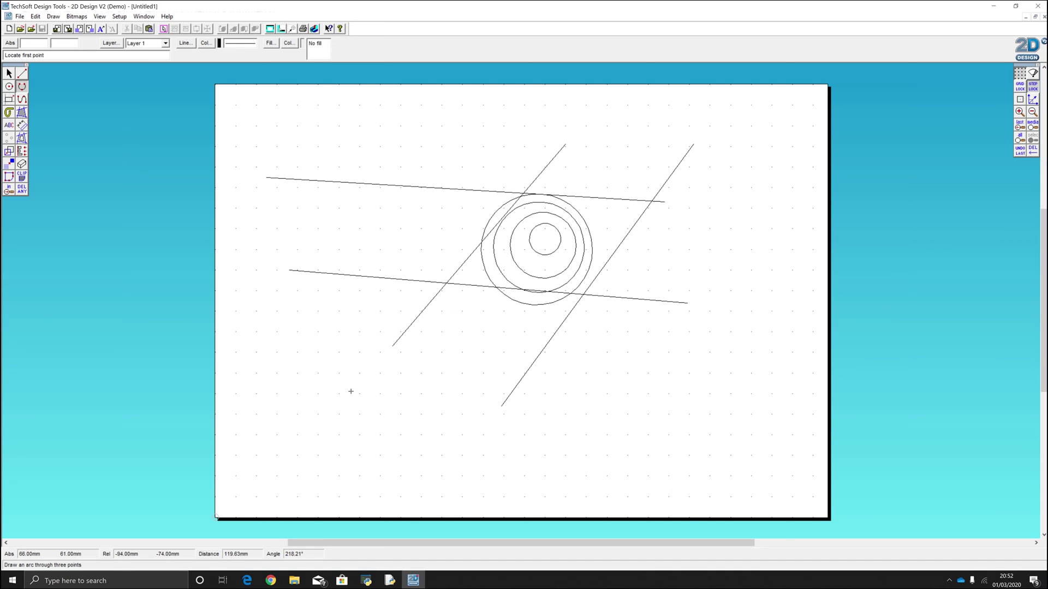
click(279, 385)
click(365, 448)
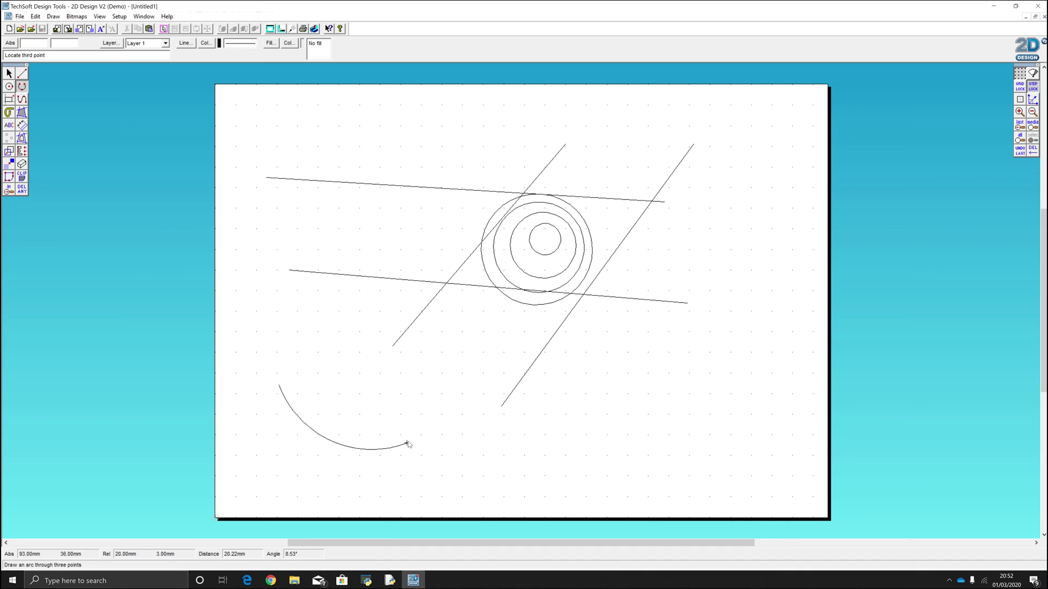
click(442, 390)
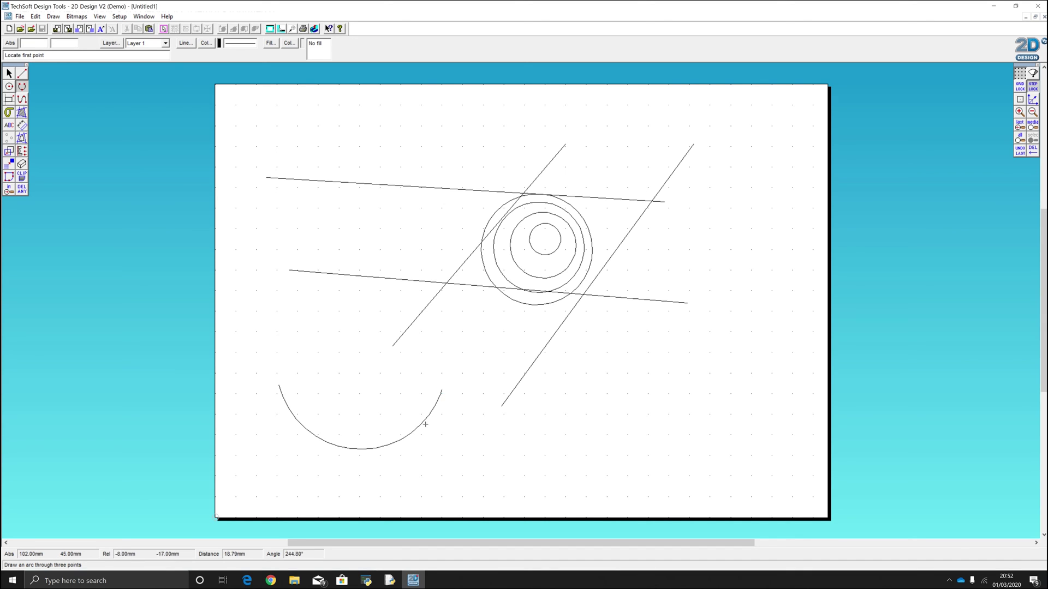
click(511, 475)
click(582, 414)
click(680, 469)
click(712, 448)
click(797, 403)
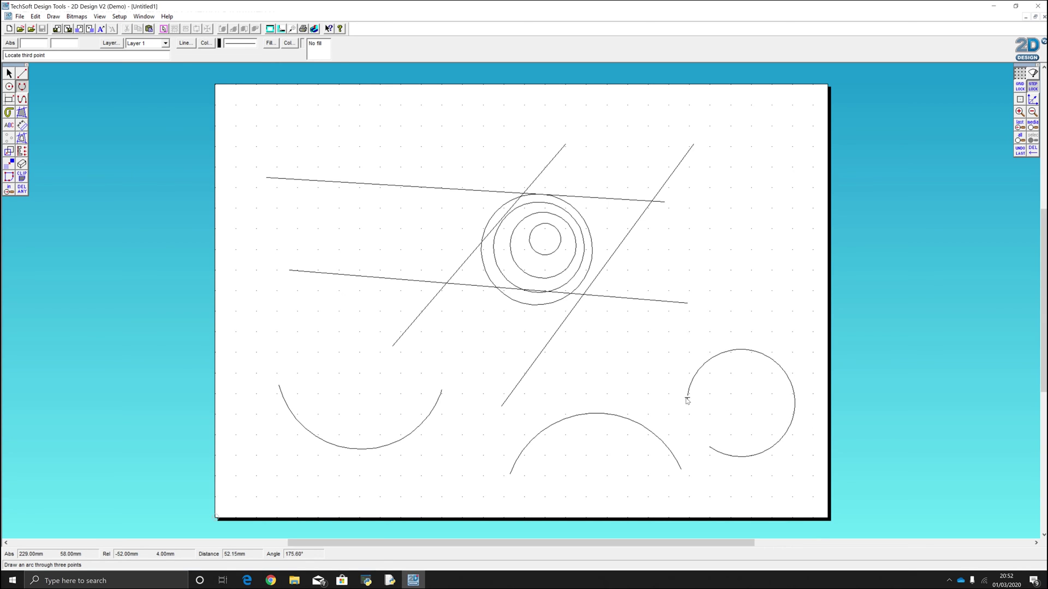
click(729, 354)
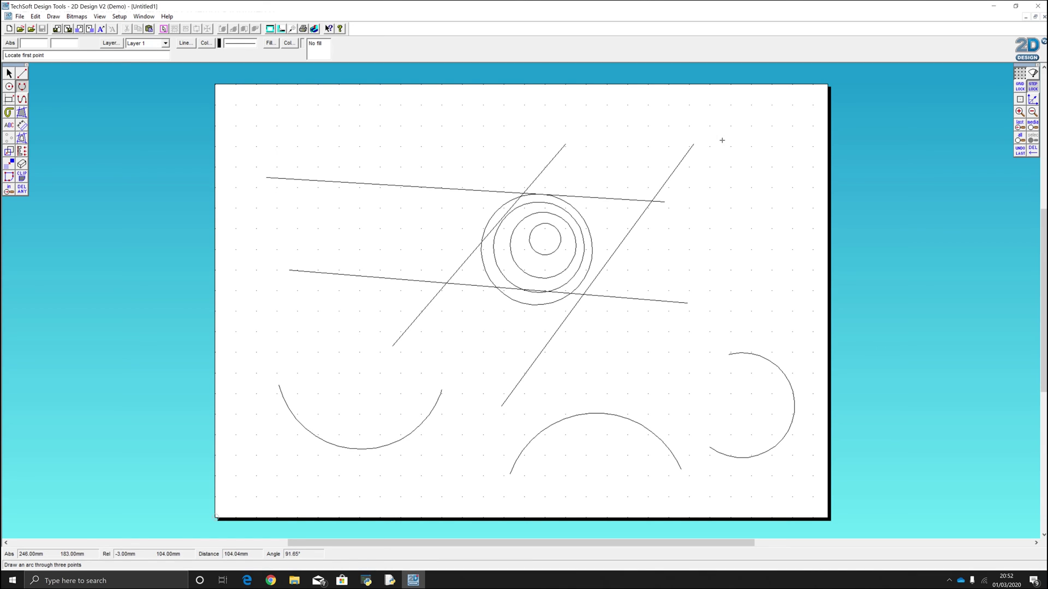
Step: Join the two diagonal lines with three-point arcs between their upper ends and between their lower ends
click(693, 144)
click(646, 126)
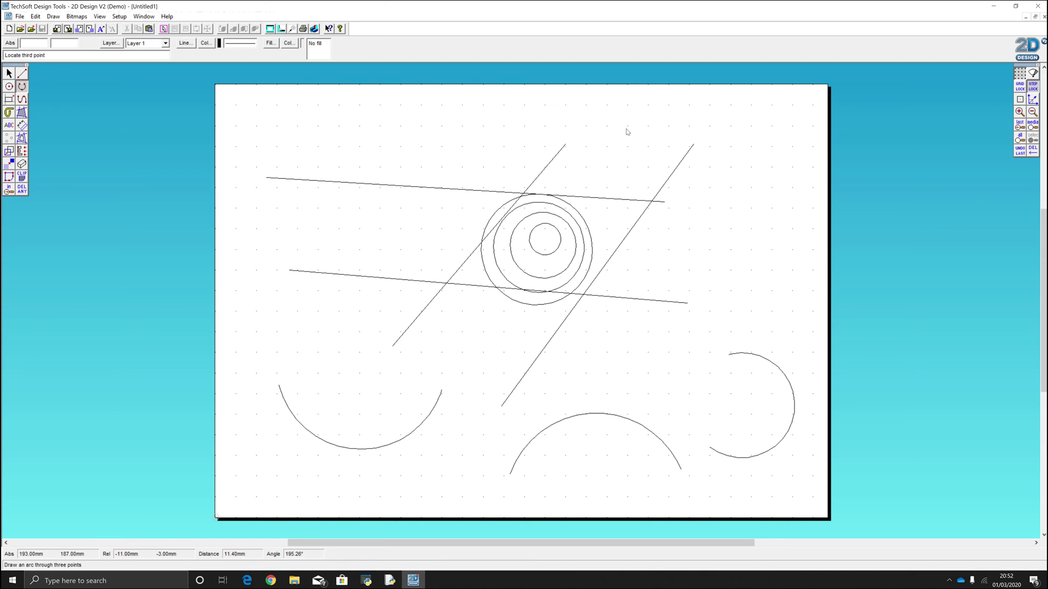
click(566, 143)
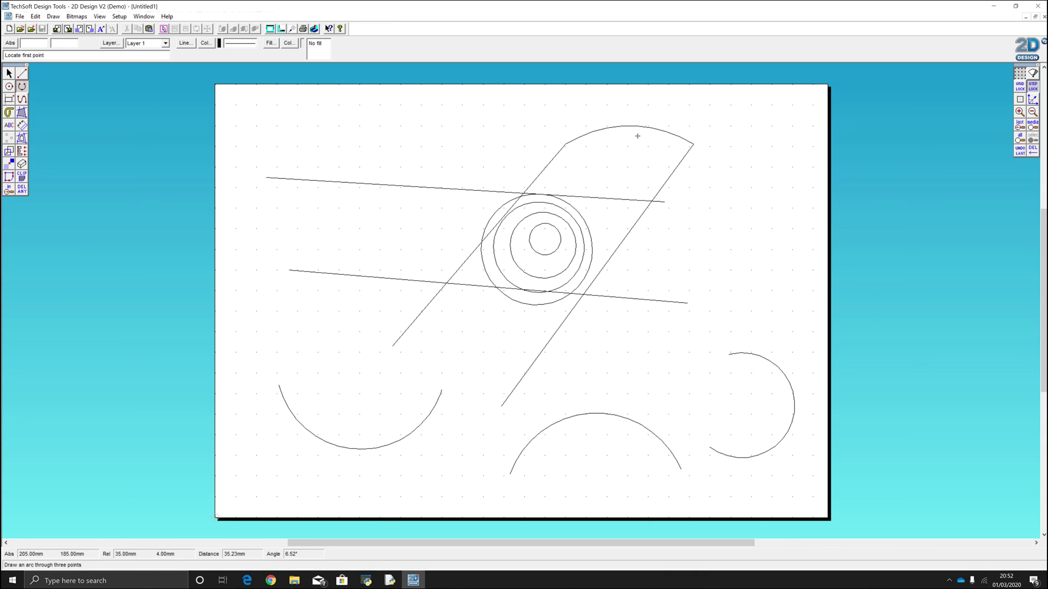
click(501, 406)
click(449, 367)
click(393, 346)
Step: Draw five nested horizontal rectangles of decreasing size in the upper-left area of the page
click(10, 100)
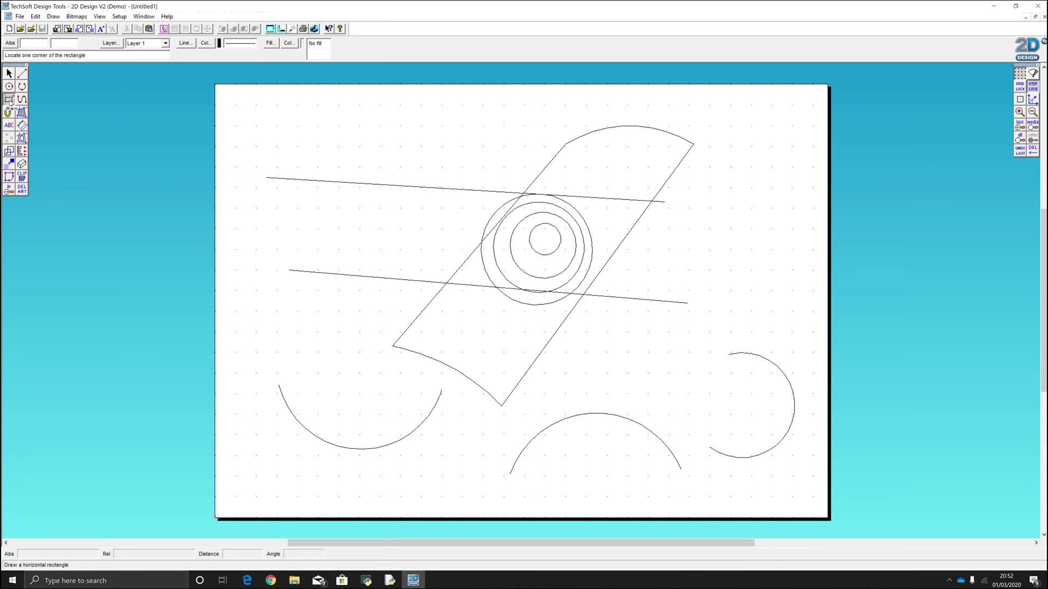
click(308, 129)
click(413, 239)
click(322, 147)
click(403, 224)
click(332, 157)
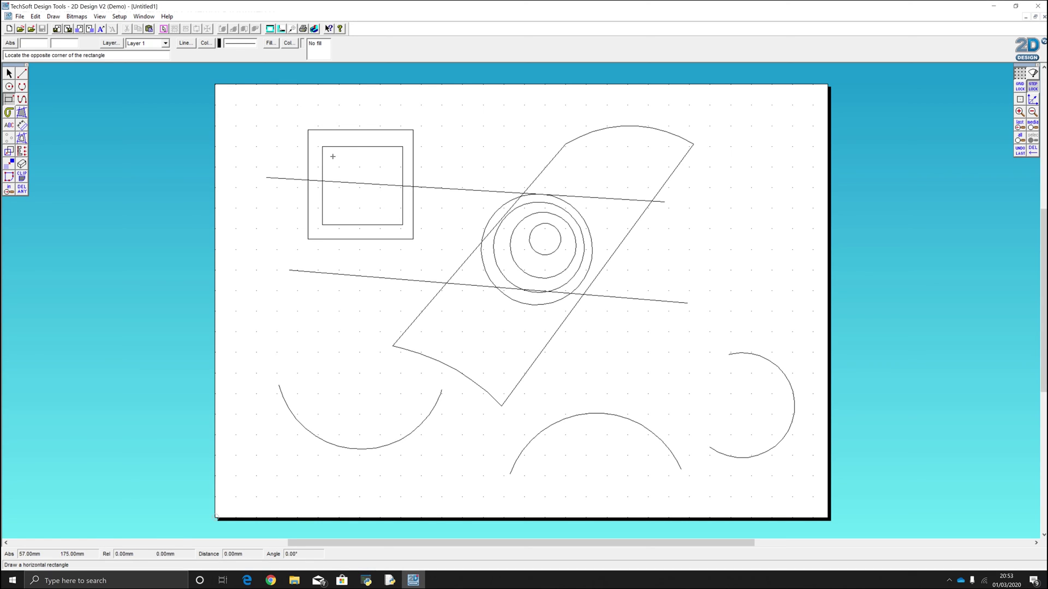
click(396, 218)
click(342, 167)
click(390, 211)
click(351, 177)
click(384, 205)
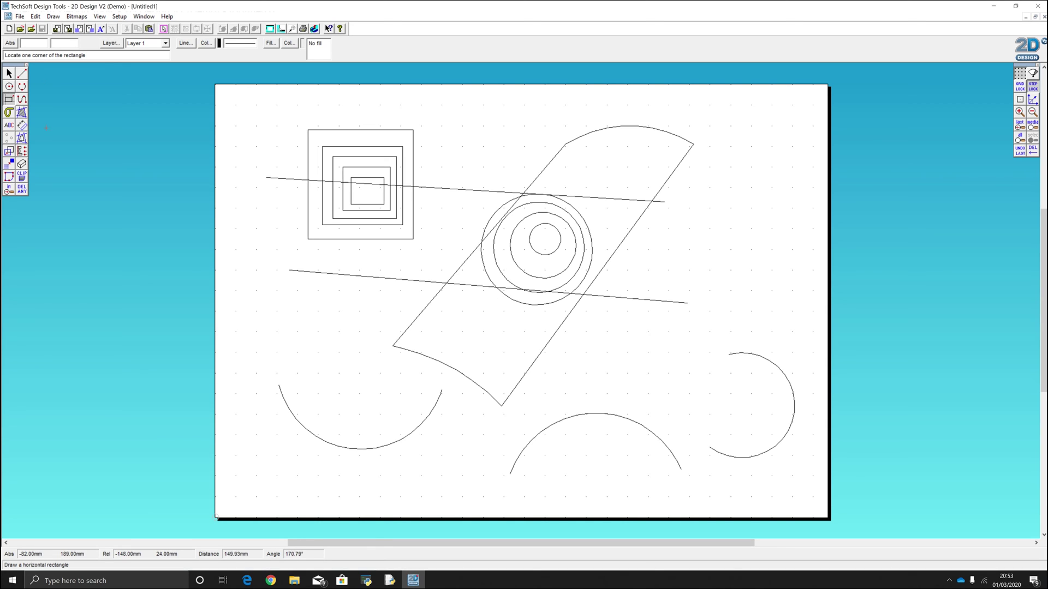
Step: Draw an open bezier curve above the circles that waves up and down and ends in an inward spiral
click(23, 100)
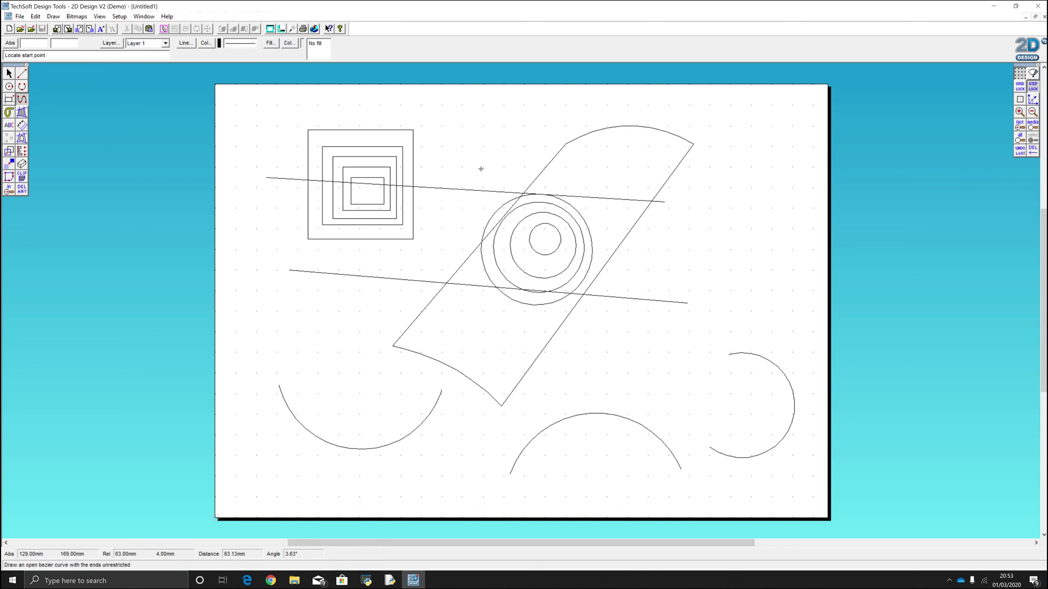
click(497, 177)
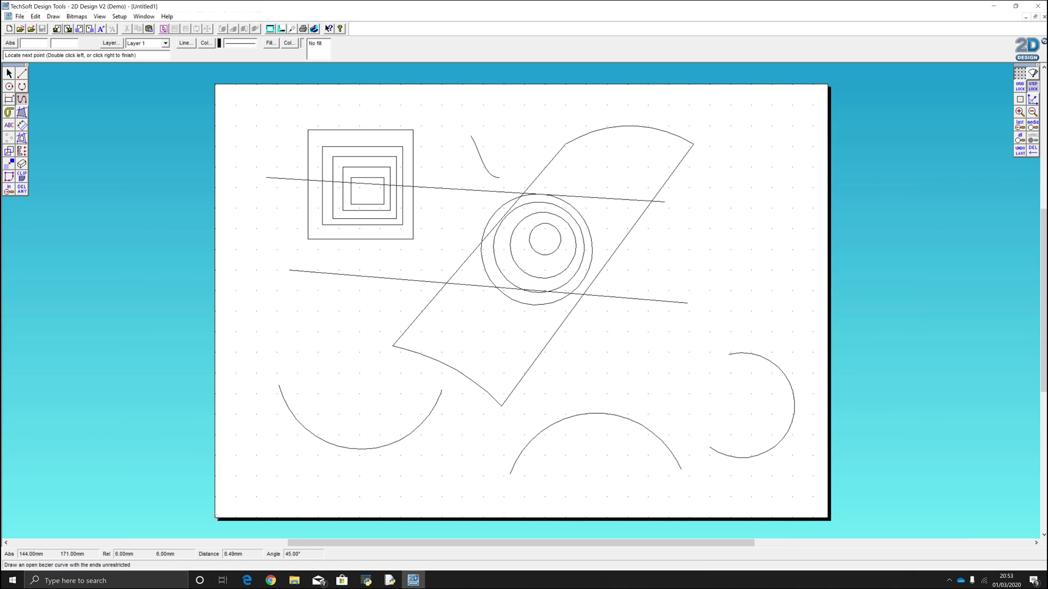
click(518, 127)
click(532, 172)
click(599, 115)
click(654, 165)
click(586, 183)
click(632, 144)
click(625, 175)
click(596, 171)
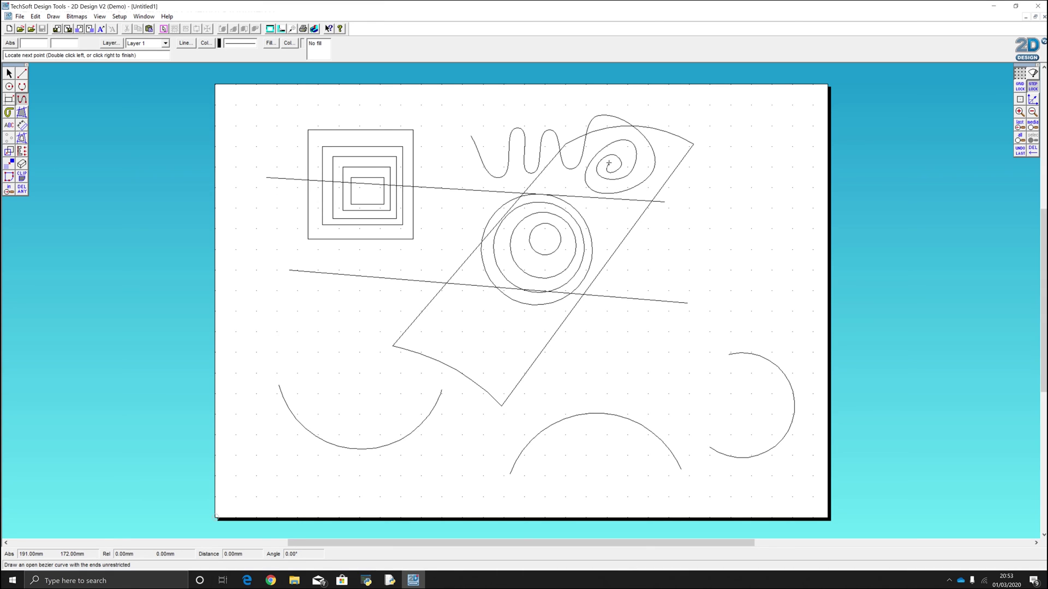
double_click(609, 162)
Step: Draw a second bezier curve near the page's right side with a wavy left edge, ending back at its start point
click(740, 259)
click(690, 258)
click(732, 252)
click(727, 233)
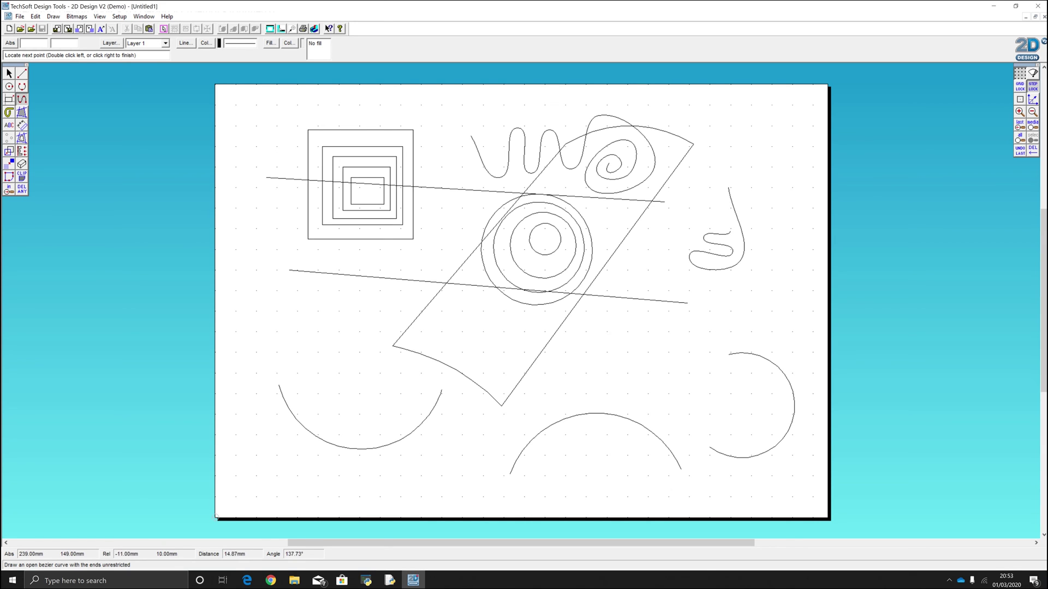
click(685, 201)
click(711, 186)
double_click(728, 186)
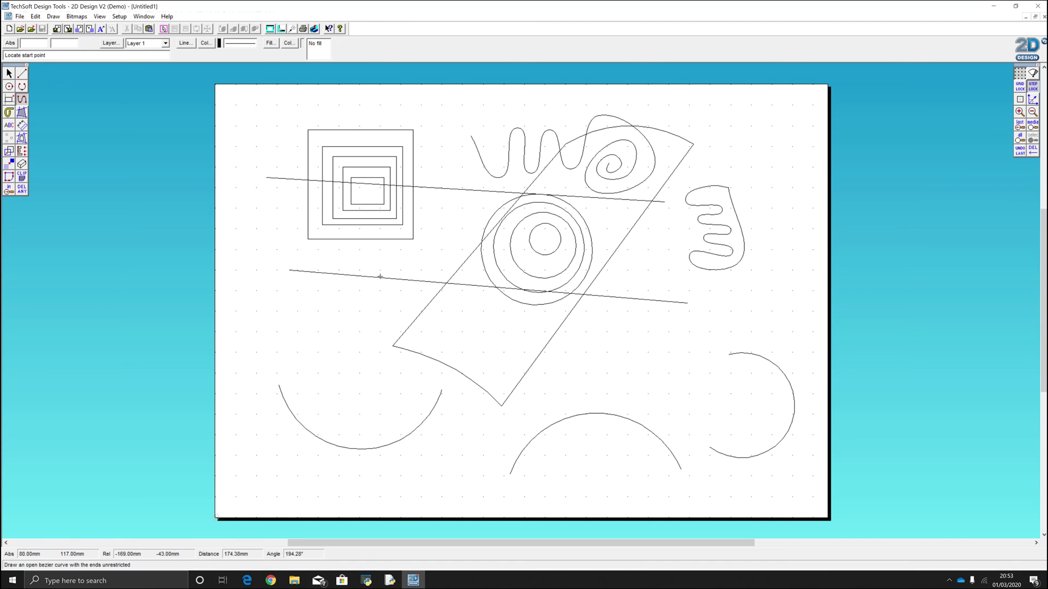
Step: Draw a single sloping line above the nested rectangles and a shallow three-point arc above the wavy bezier curve
click(23, 77)
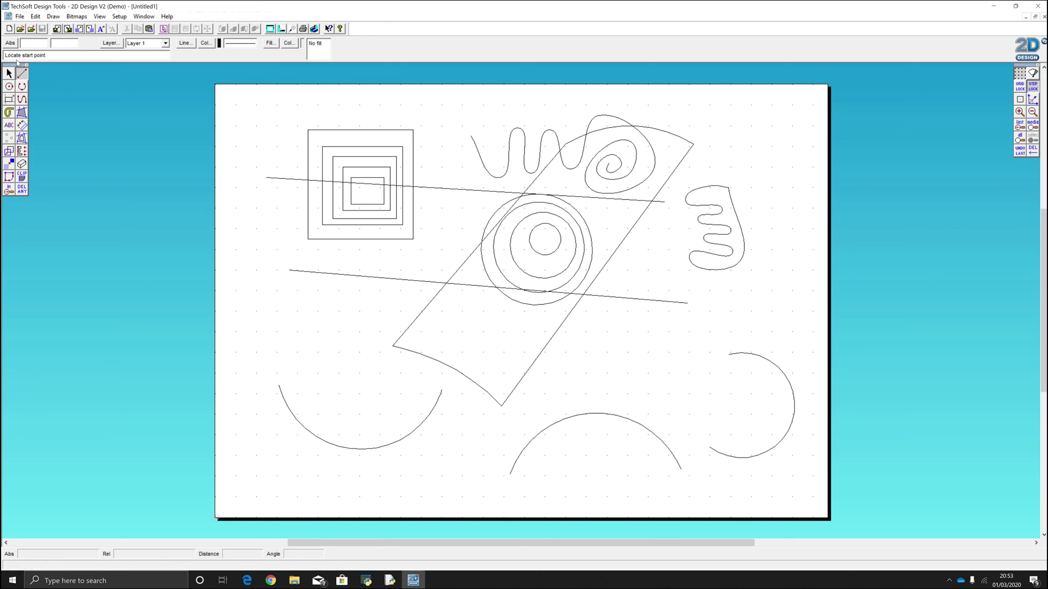
click(258, 127)
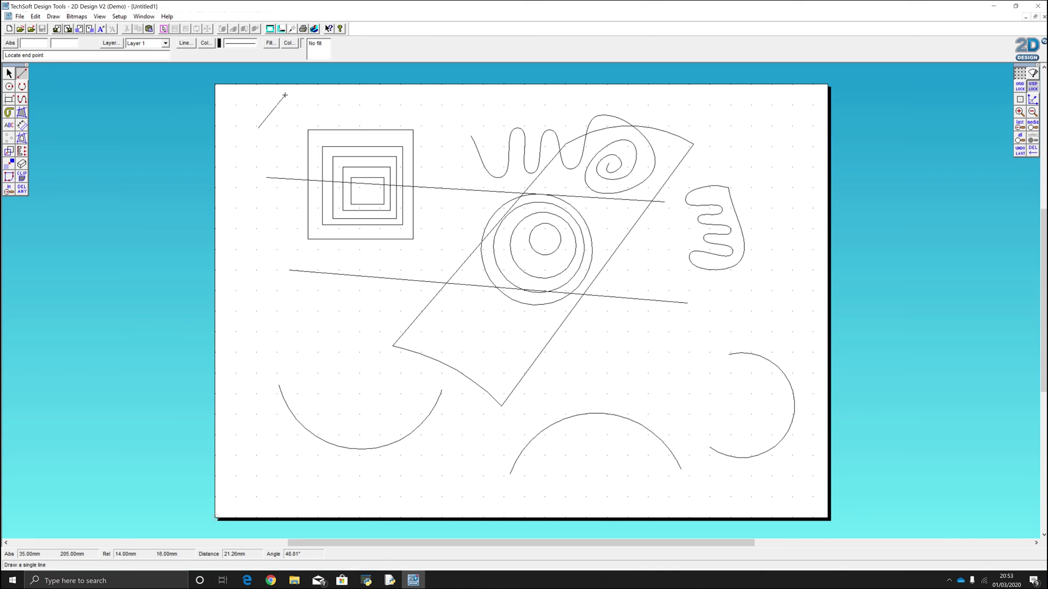
click(427, 101)
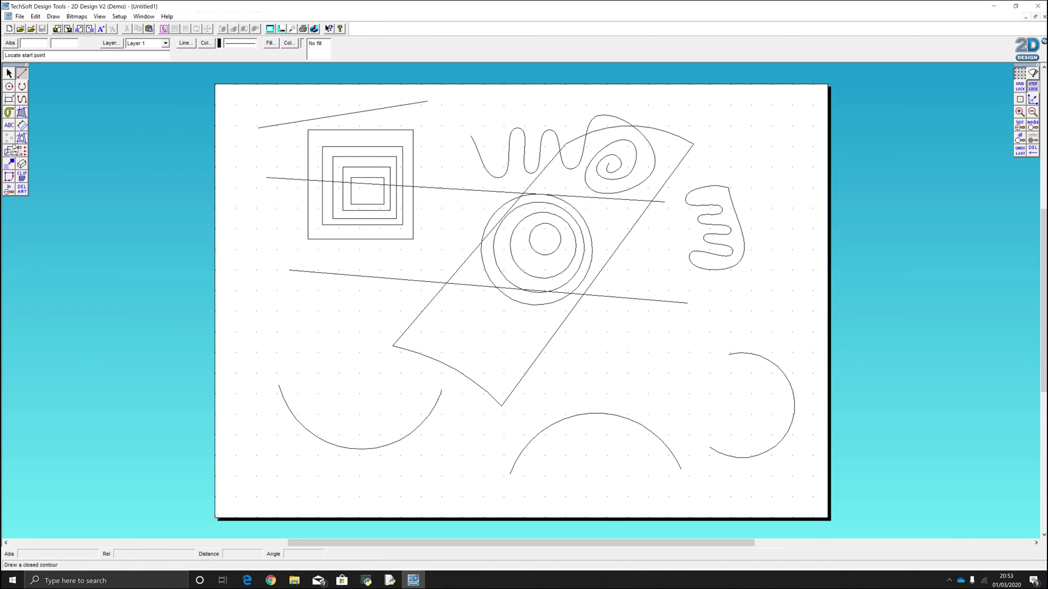
click(22, 86)
click(448, 111)
click(541, 115)
click(582, 97)
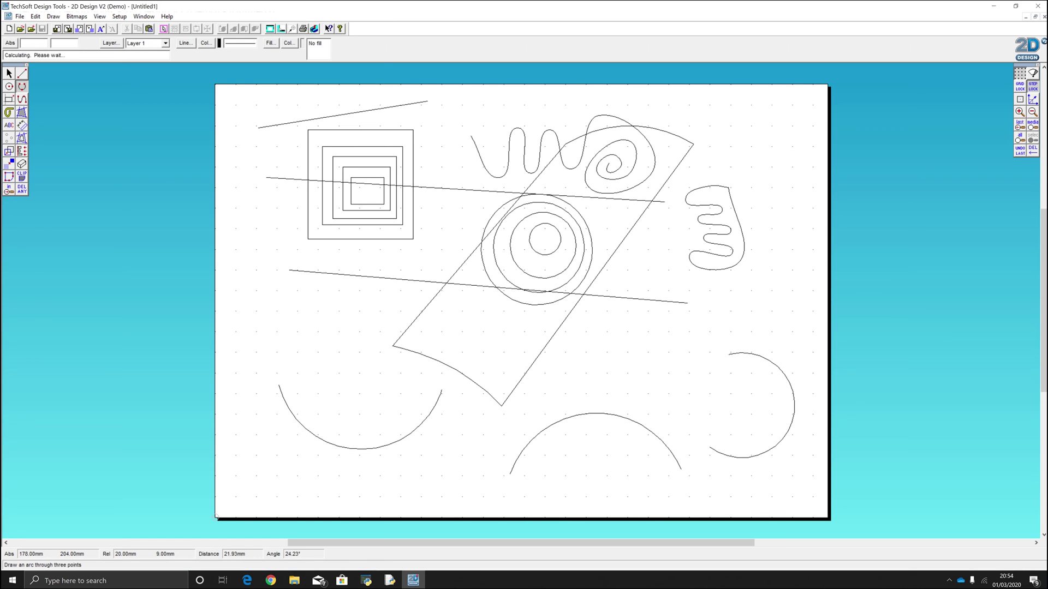
Step: Draw a circle of about 27 mm radius above the bowl-shaped arc at the page's lower left
click(8, 87)
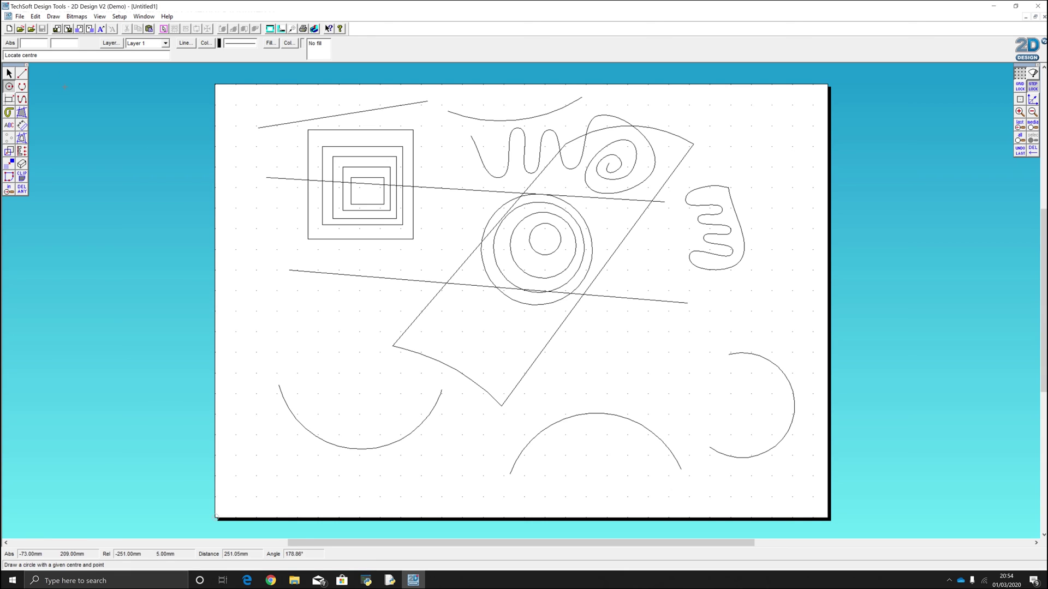
click(310, 324)
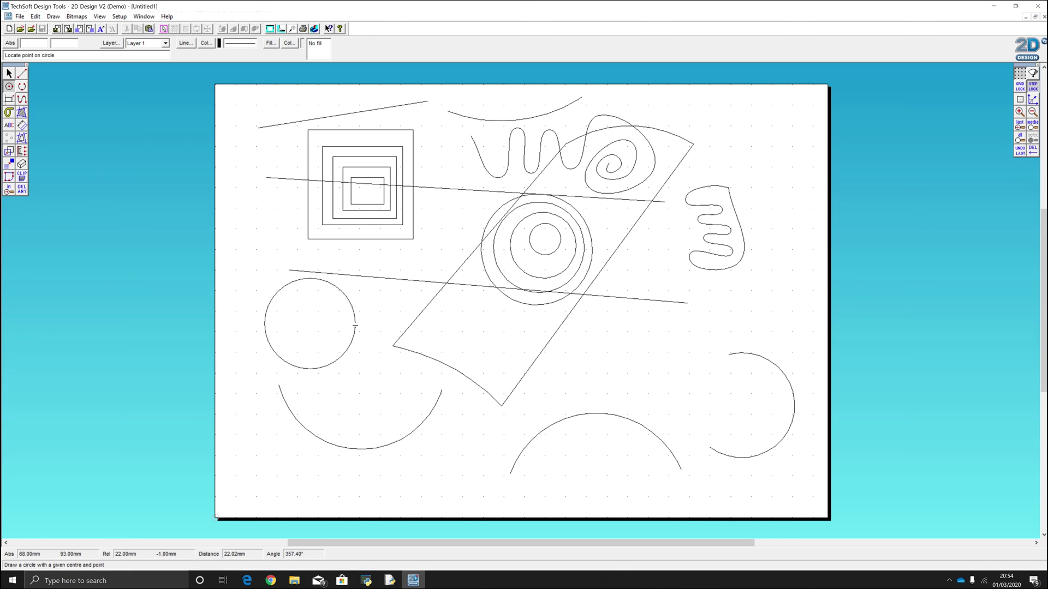
click(365, 324)
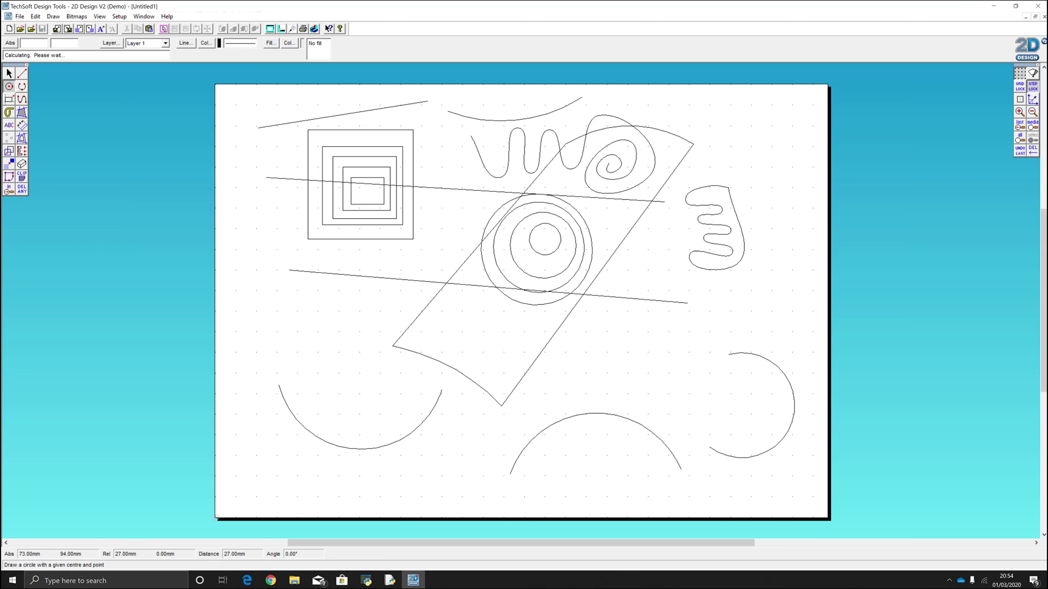
Step: Draw an open S-shaped bezier curve with several bends above the dome-shaped arc in the lower middle of the page
click(21, 99)
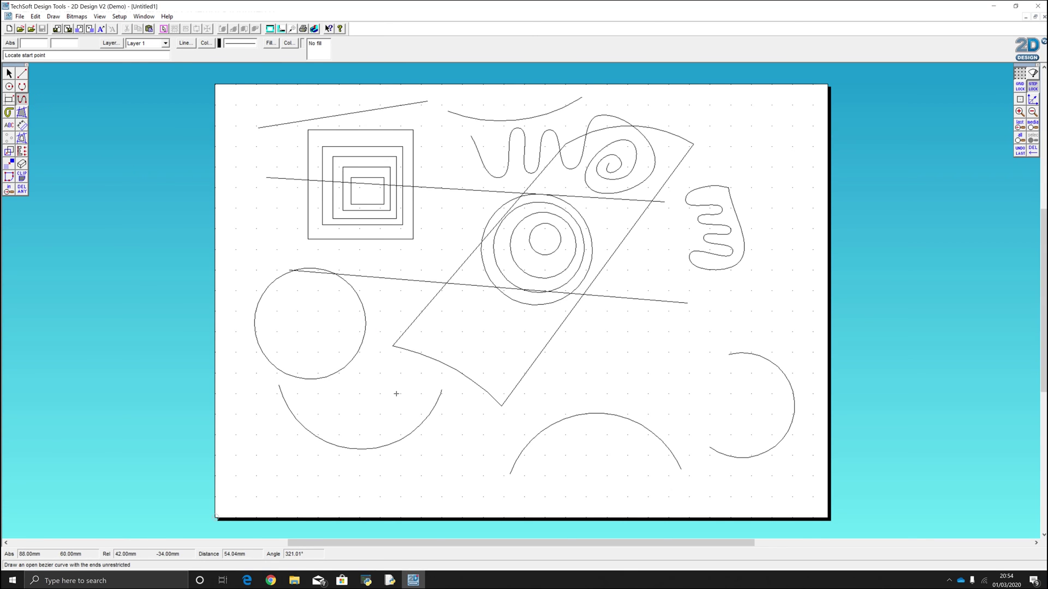
click(578, 375)
click(633, 382)
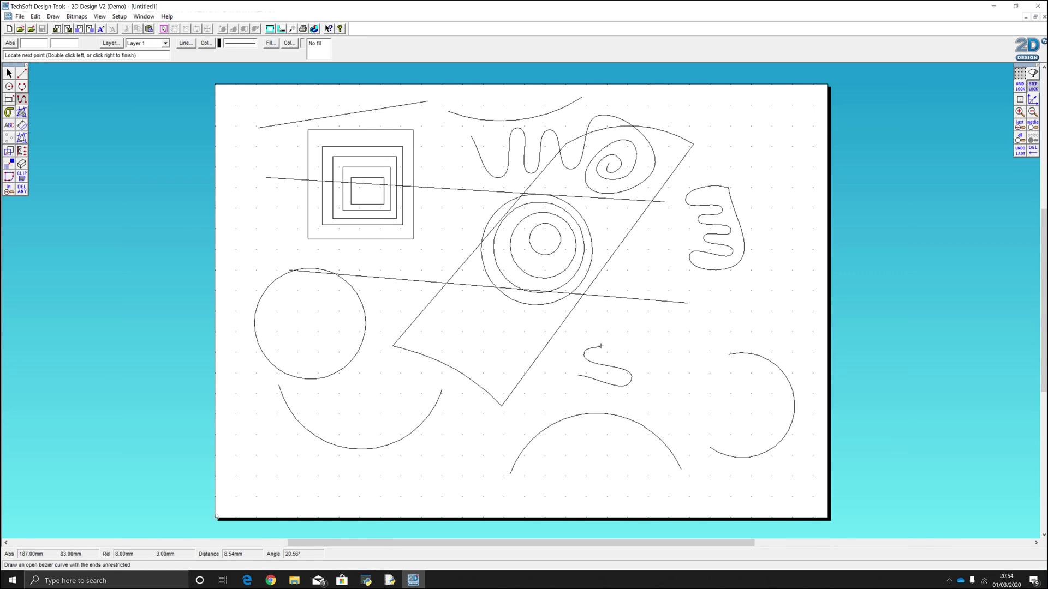
click(654, 357)
double_click(602, 330)
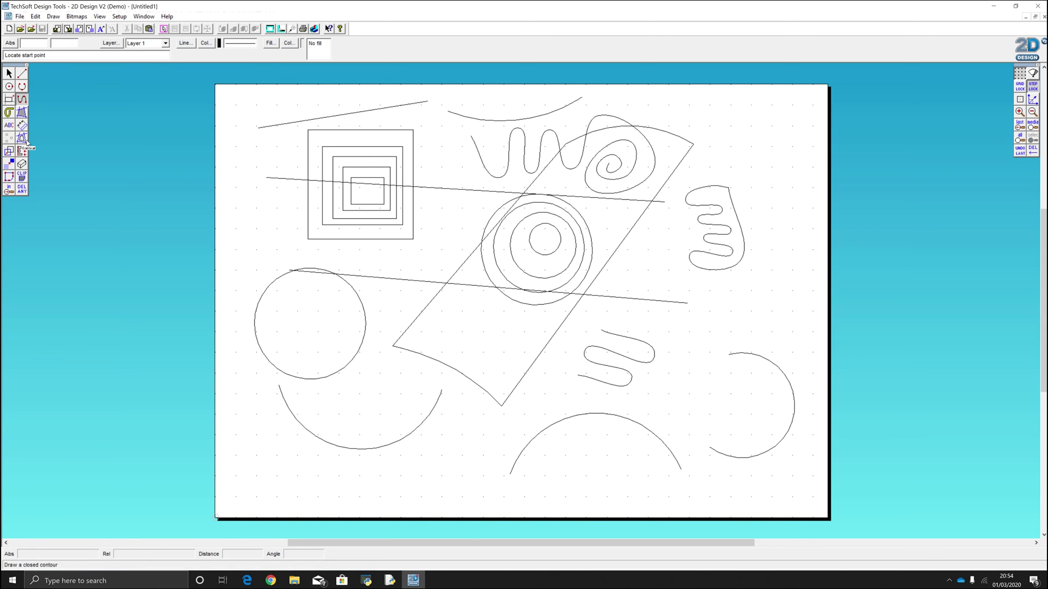
Step: Delete every line, rectangle, circle, arc and bezier curve on the page one by one with the Delete Any tool
click(23, 191)
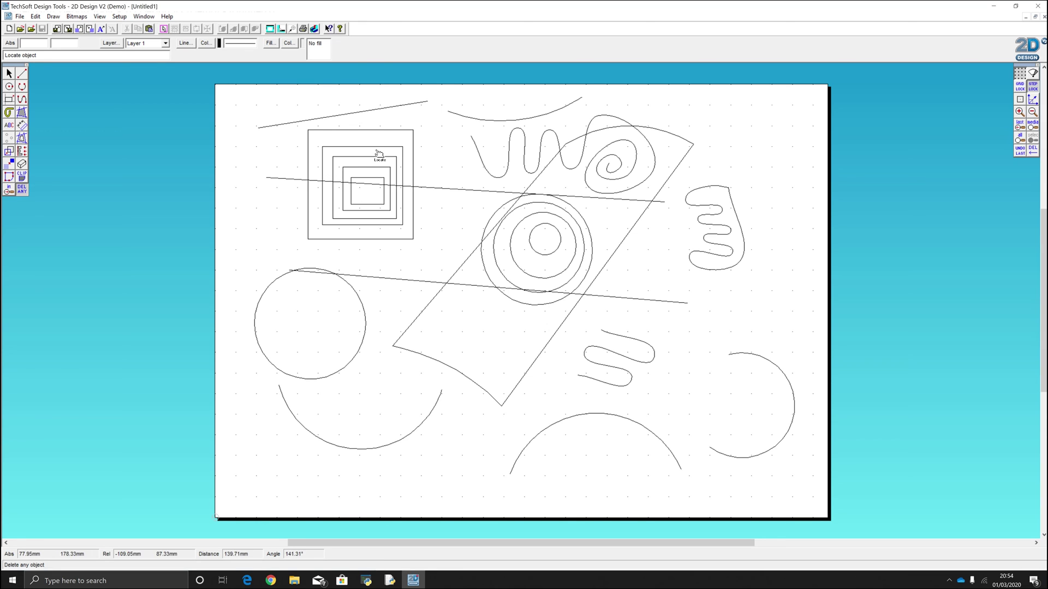
click(361, 119)
click(363, 131)
click(383, 155)
click(378, 164)
click(376, 167)
click(376, 179)
click(417, 187)
click(533, 175)
click(554, 171)
click(576, 218)
click(571, 236)
click(560, 247)
click(592, 257)
click(587, 291)
click(621, 338)
click(752, 426)
click(628, 438)
click(746, 247)
click(693, 143)
click(523, 118)
click(391, 348)
click(416, 431)
click(339, 387)
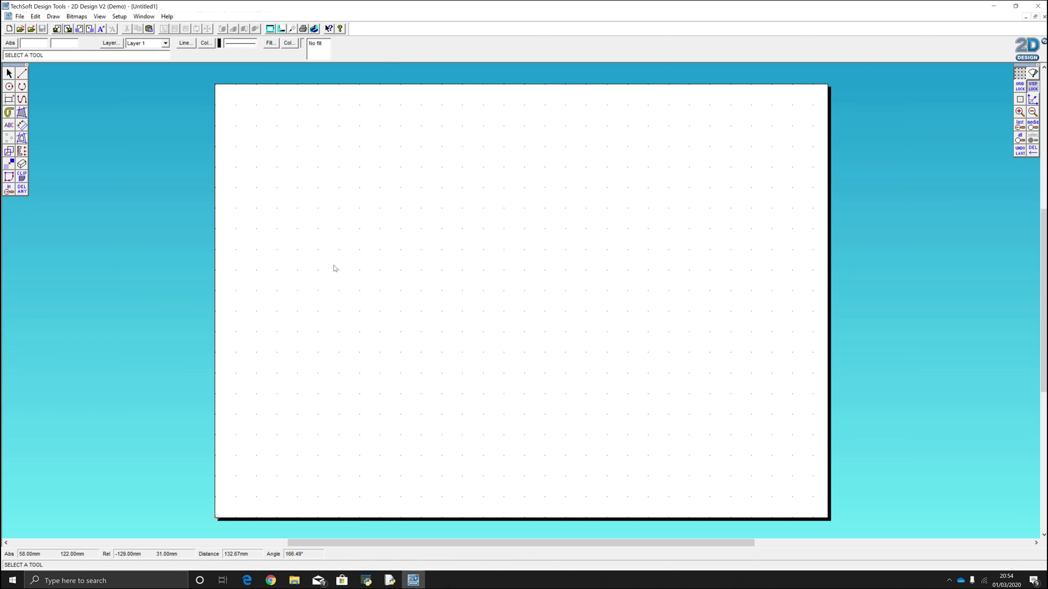
Step: Draw a wide rectangle across the middle of the page and a line sloping down through it, extending beyond both sides
click(9, 99)
click(277, 180)
click(765, 408)
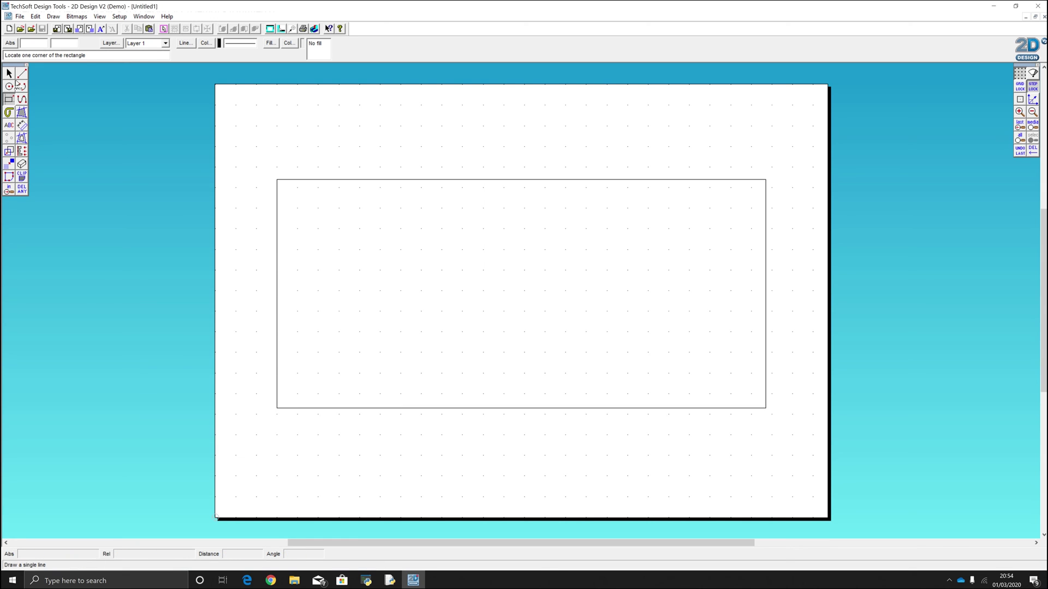
click(22, 72)
click(242, 200)
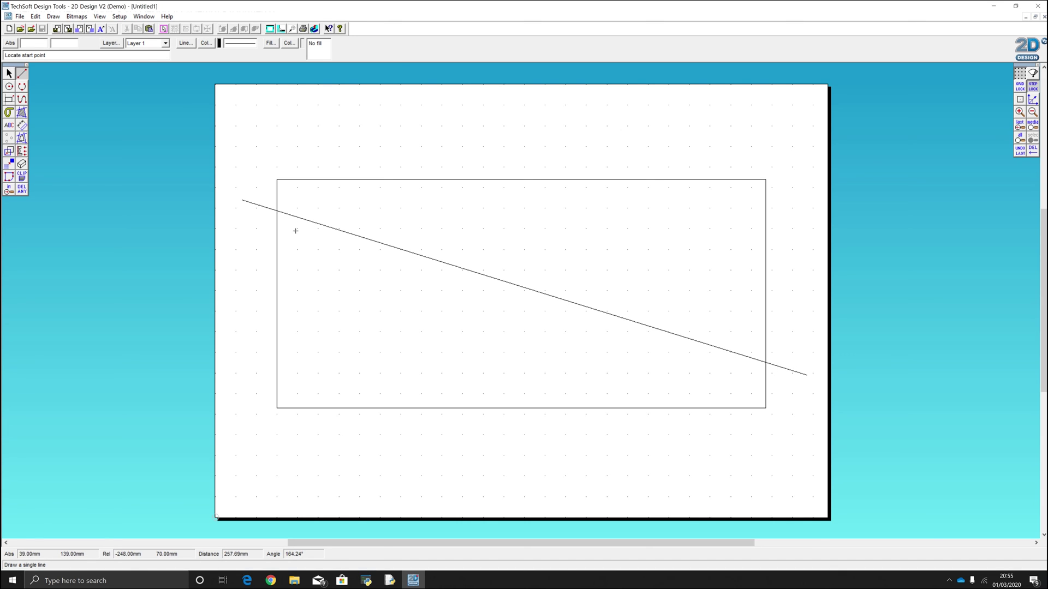
Step: Delete the line's overhanging ends and the rectangle's parts above the line, using deletion between the nearest two intersections
click(20, 190)
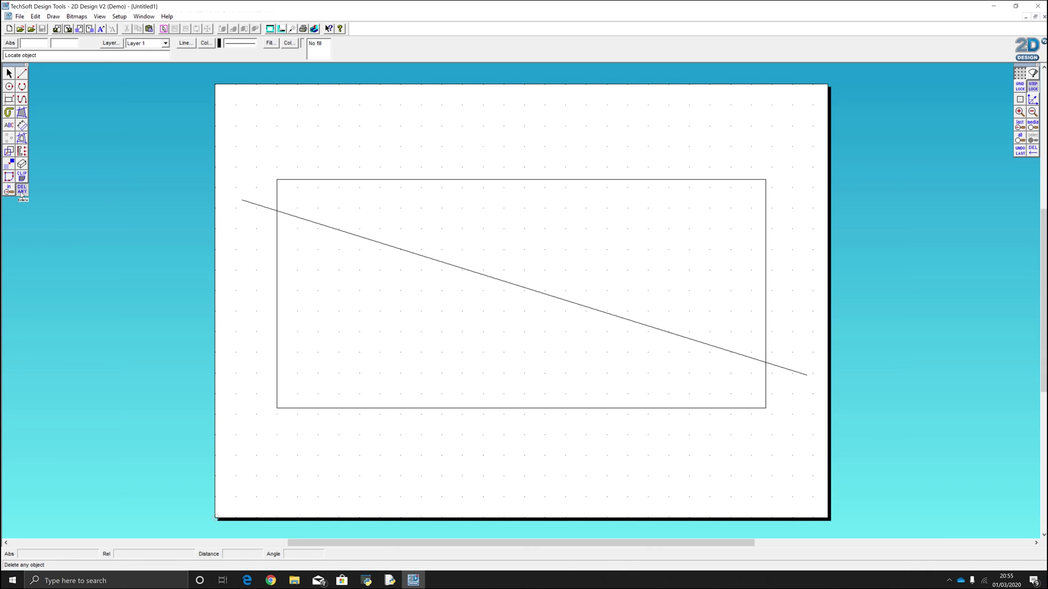
click(22, 190)
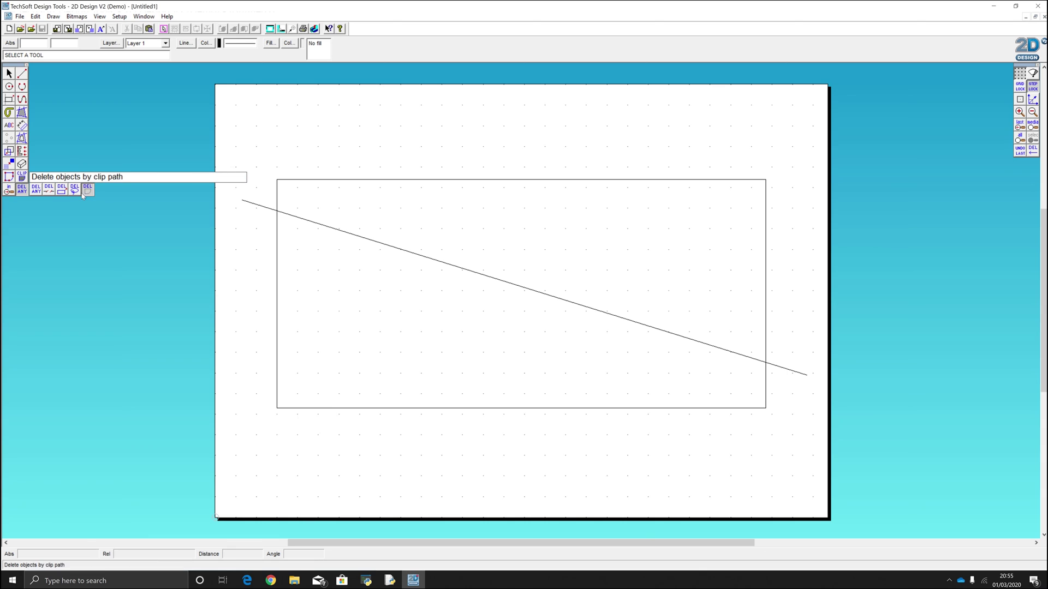
click(48, 191)
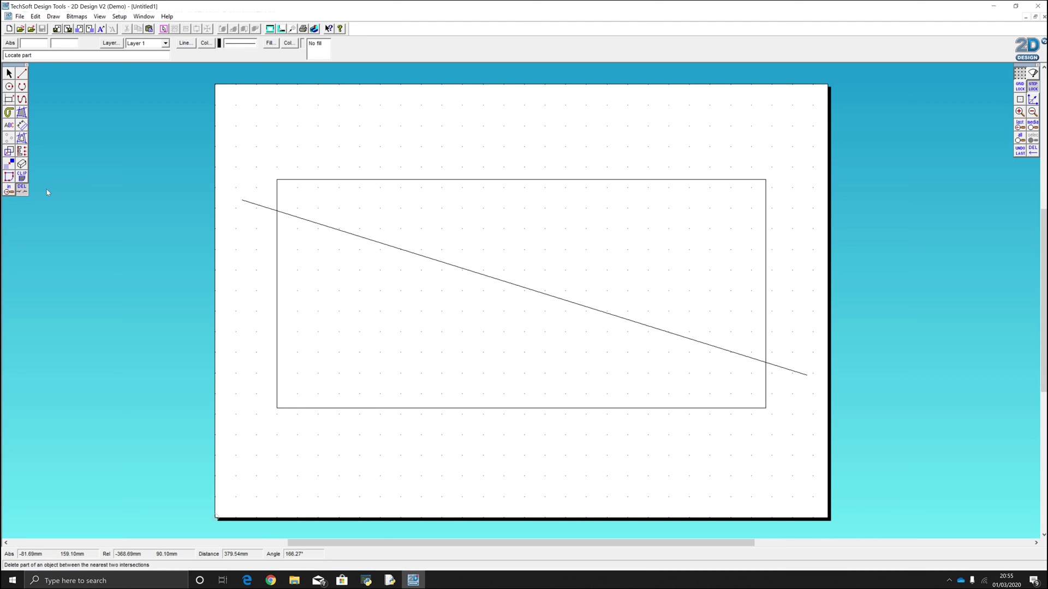
click(268, 211)
click(787, 369)
click(766, 288)
click(677, 181)
click(277, 193)
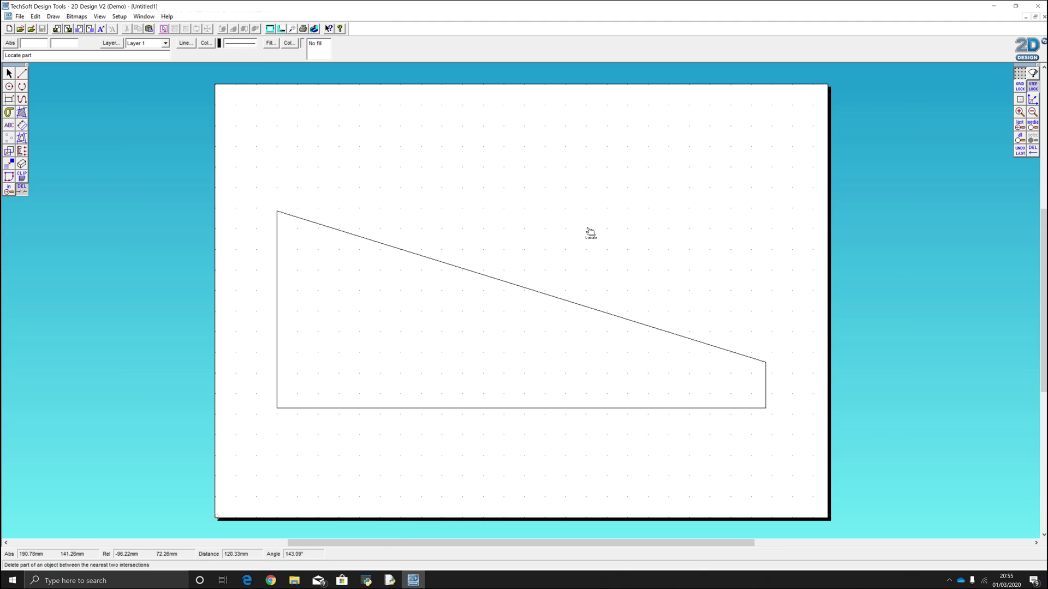
Step: Draw a circle above the sloping edge and two single lines that cross each other inside it and extend past it
click(9, 86)
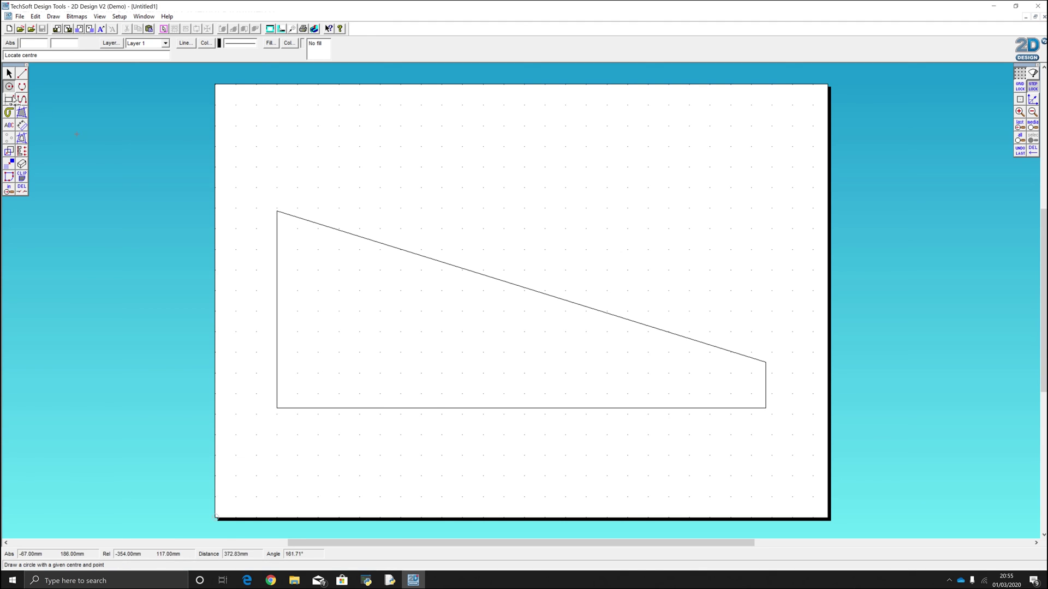
click(621, 188)
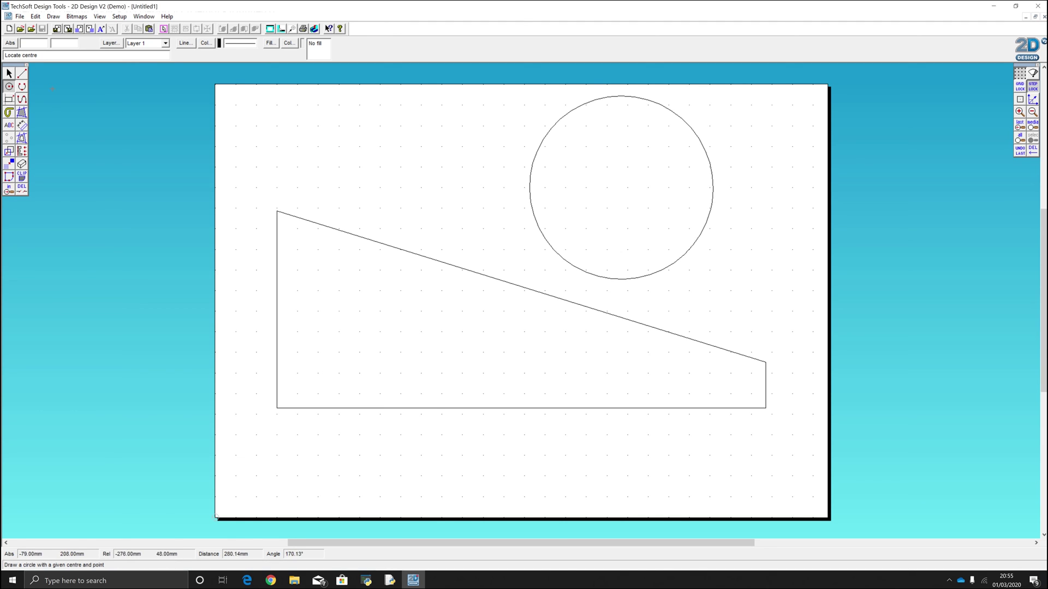
click(22, 72)
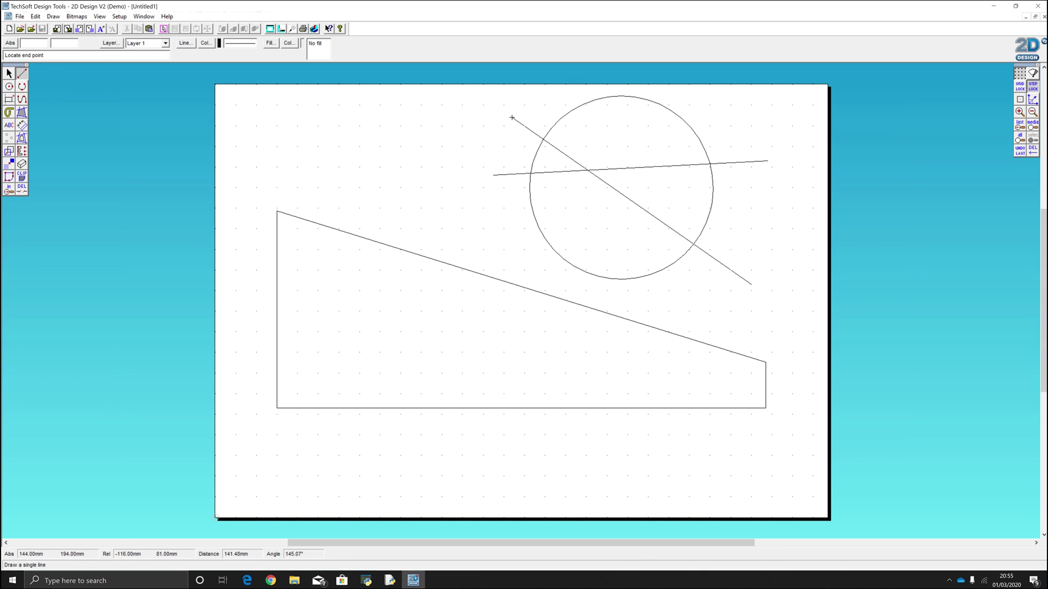
Step: Delete parts of the circle and both lines between intersections, keeping only the fan-shaped outline under the upper arc
click(22, 188)
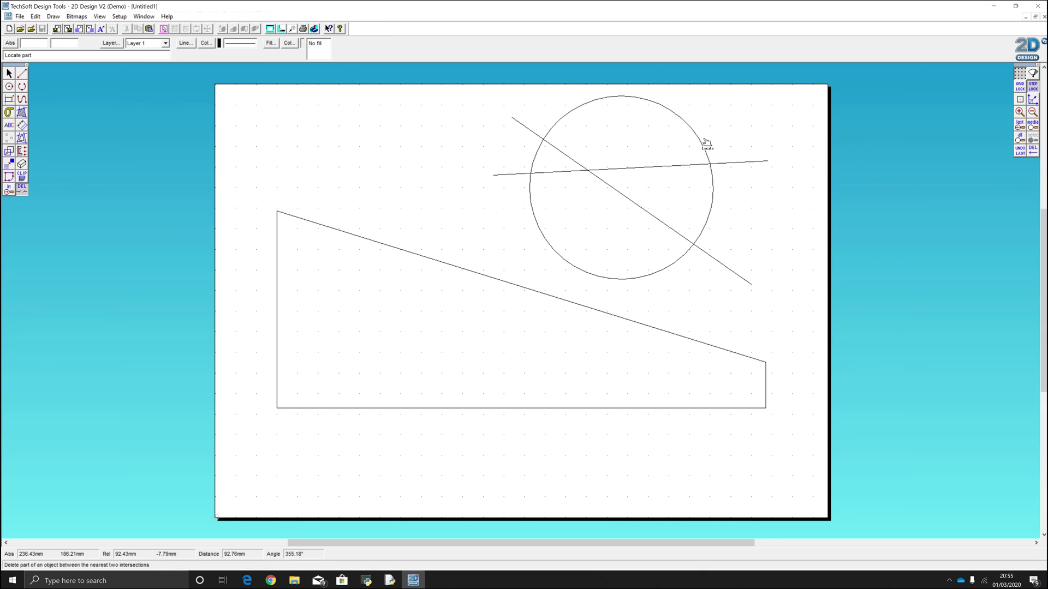
click(521, 129)
click(533, 159)
click(543, 172)
click(526, 180)
click(532, 194)
click(704, 250)
click(691, 242)
click(708, 246)
click(762, 163)
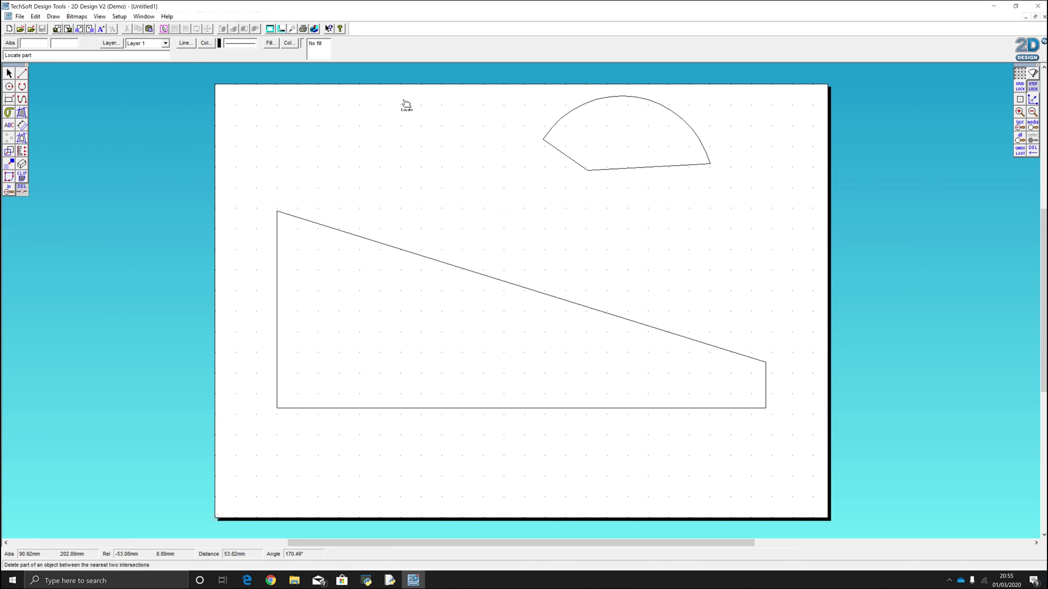
Step: Undo the last partial deletion and remove the restored line end beyond the arc again
click(34, 17)
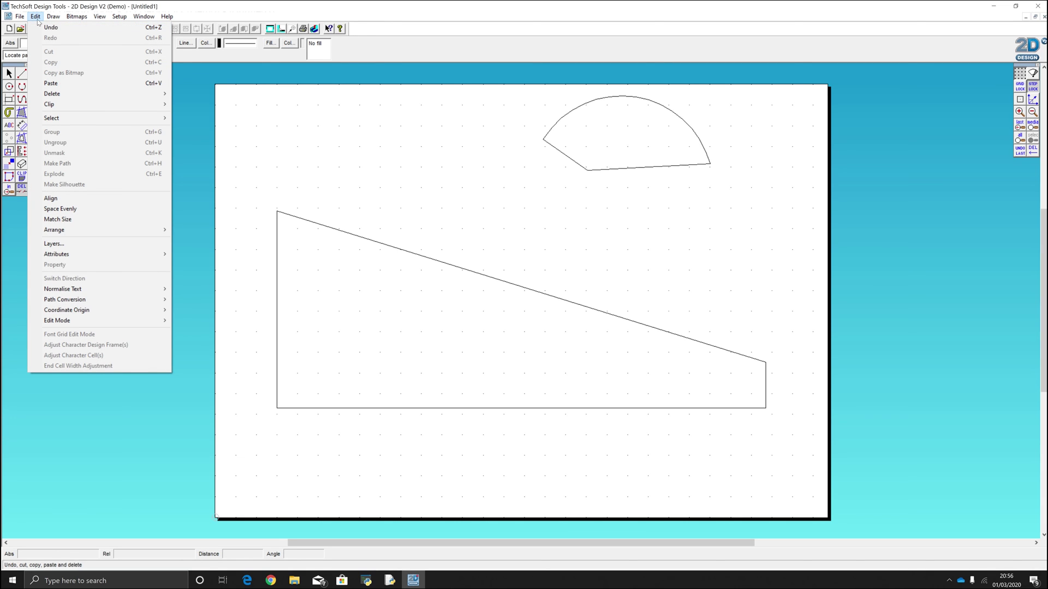
click(127, 30)
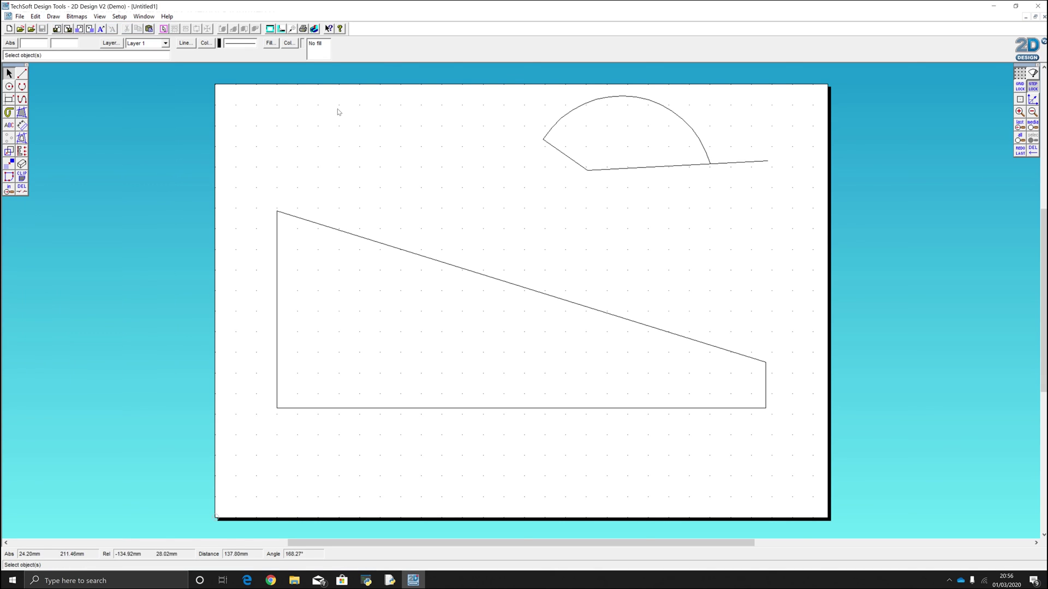
click(35, 17)
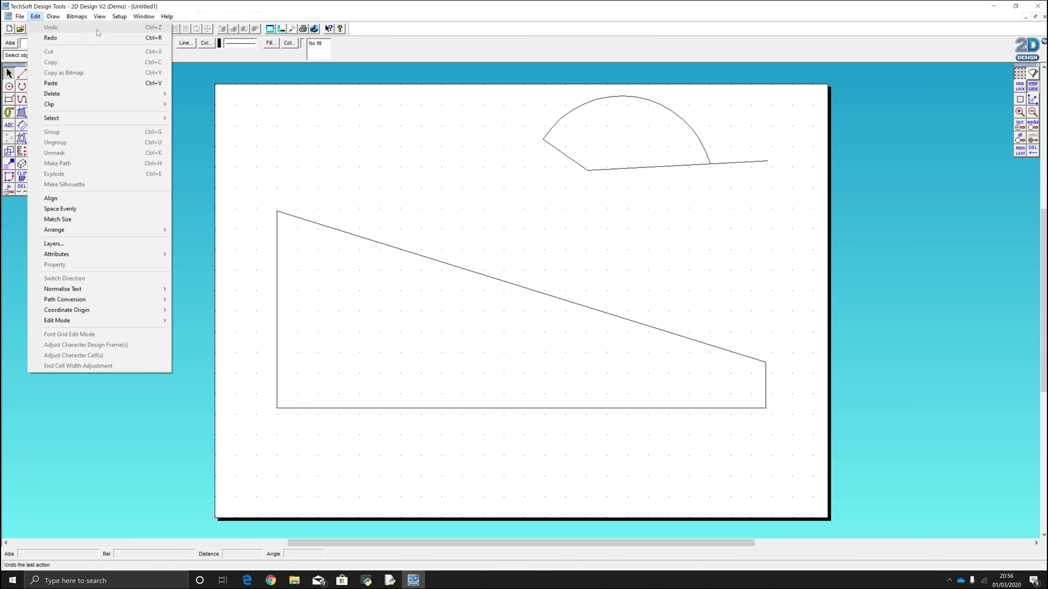
click(463, 156)
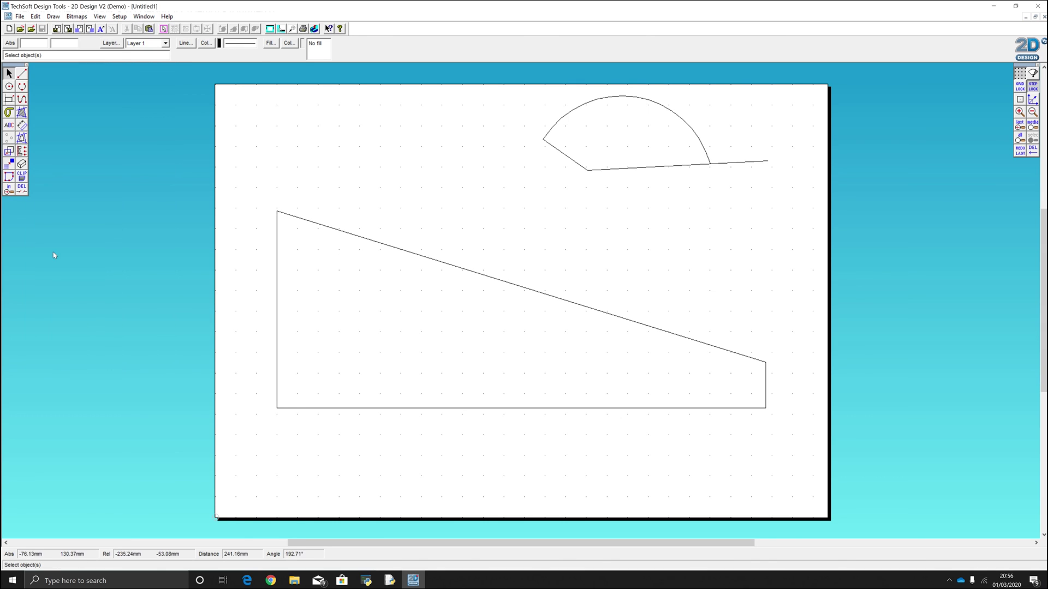
click(766, 162)
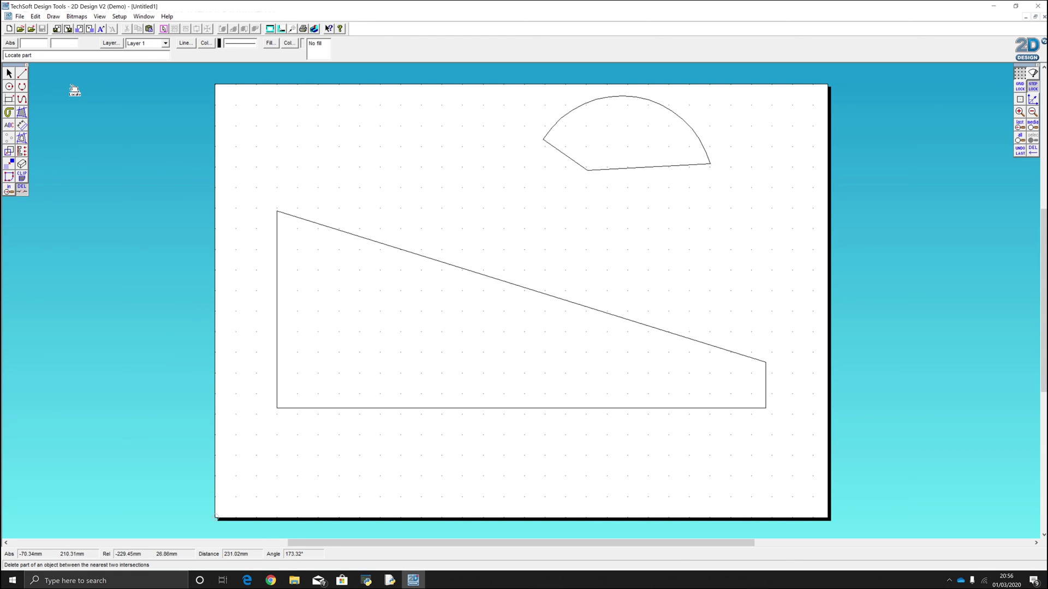
Step: Select both remaining shapes on the page together and delete them
click(9, 73)
drag(218, 91, 809, 463)
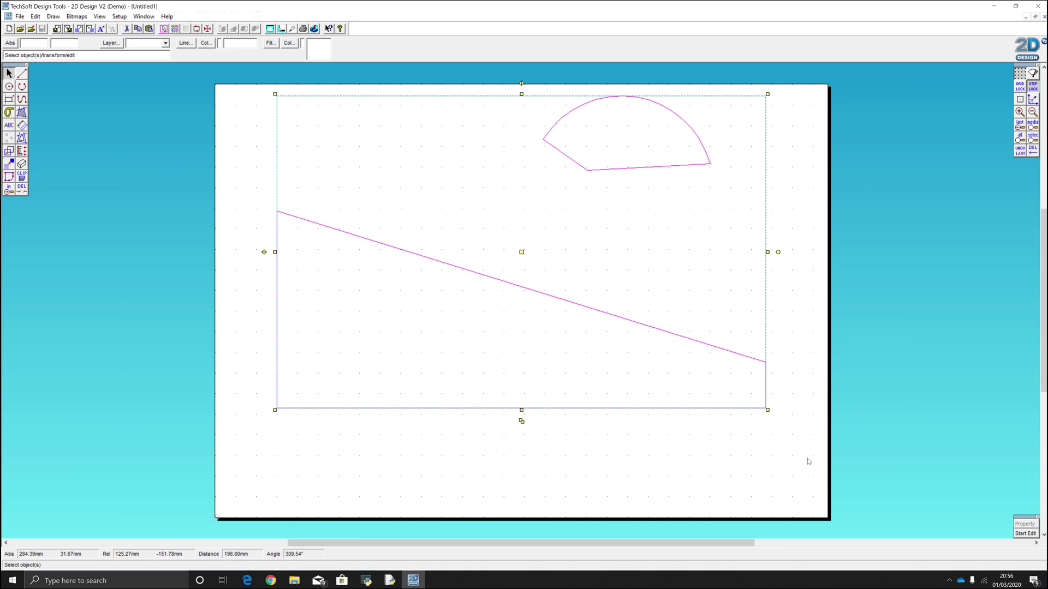
key(Delete)
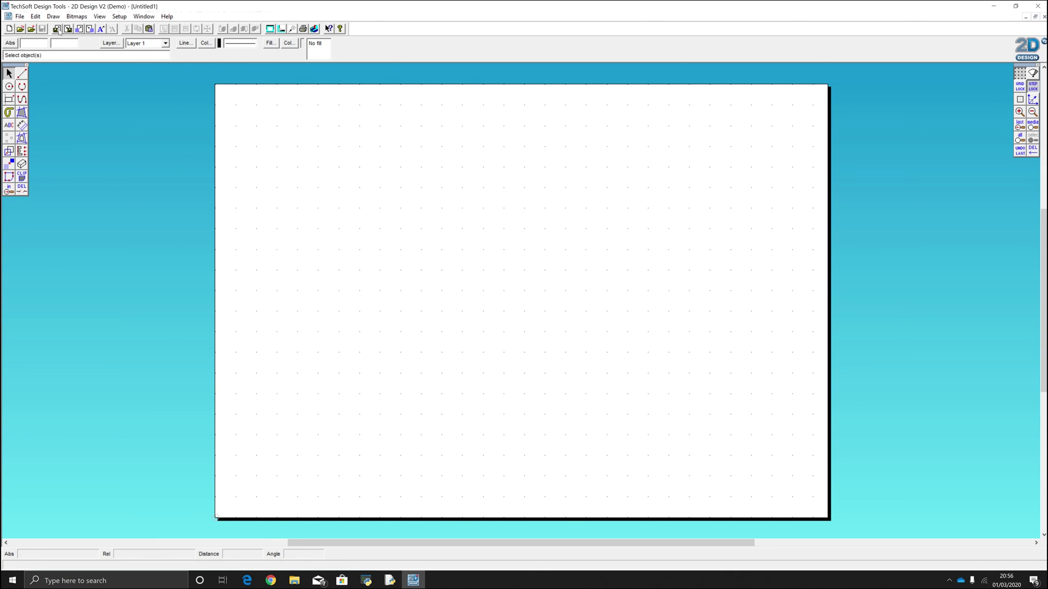
Step: Undo the deletion of the two shapes and redo it
click(35, 16)
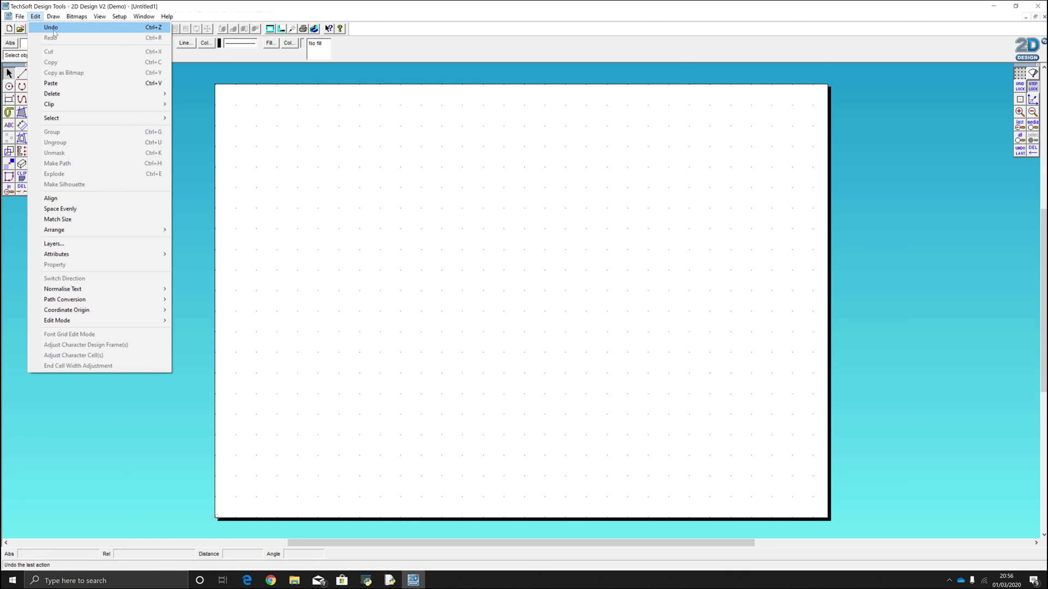
click(51, 27)
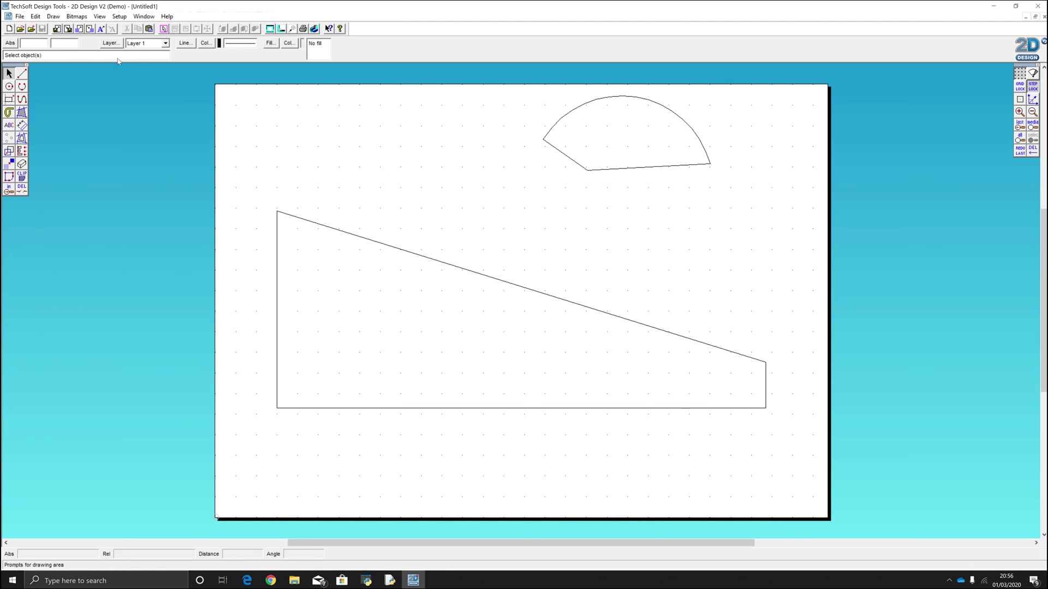
click(35, 16)
click(51, 37)
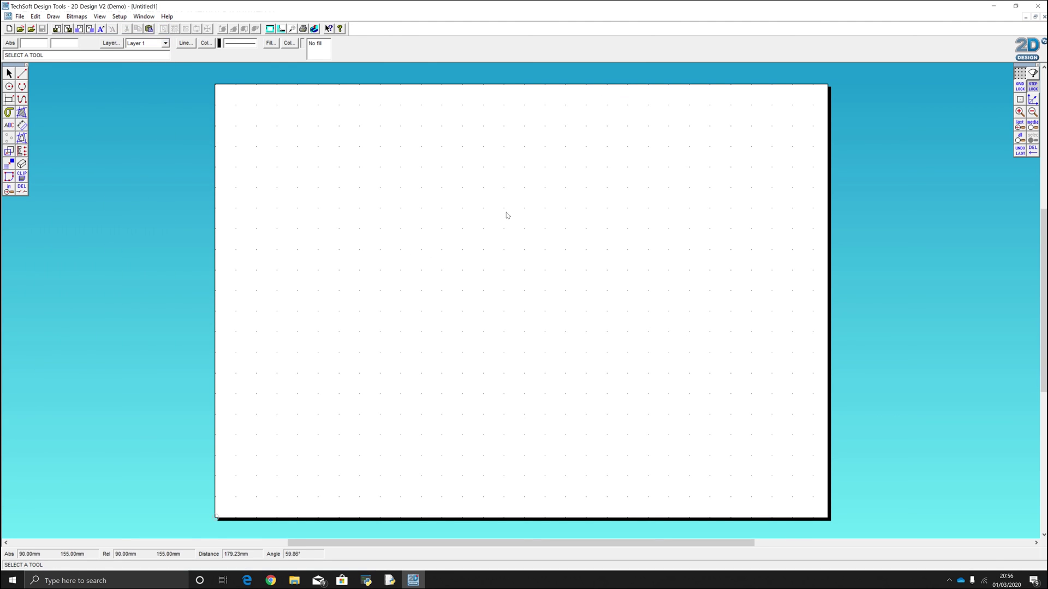
Step: Draw a single line sloping down across the upper middle of the page and undo it
click(22, 73)
click(376, 184)
click(667, 289)
click(36, 16)
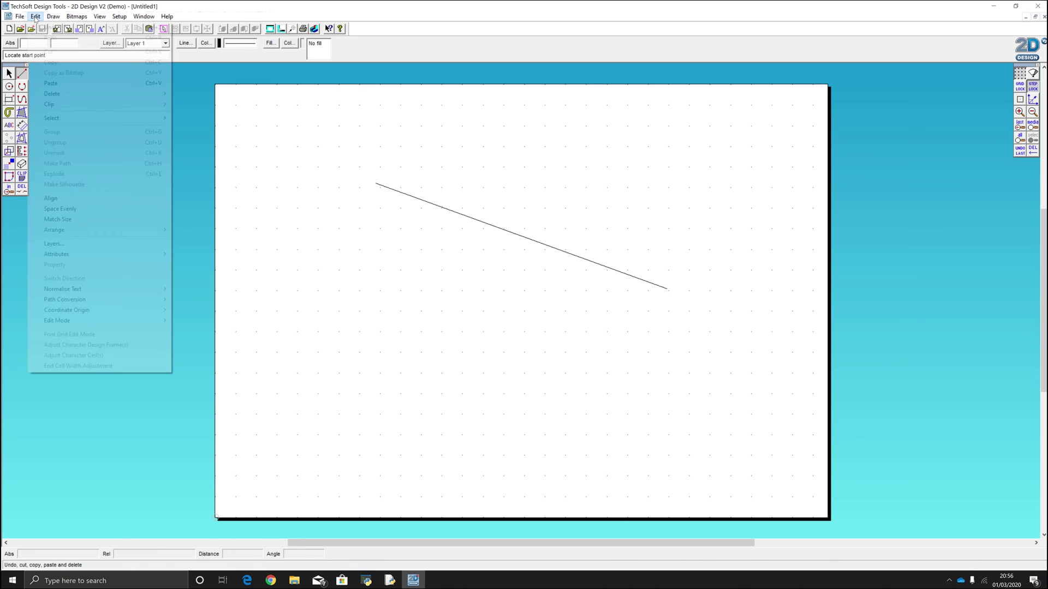
click(43, 27)
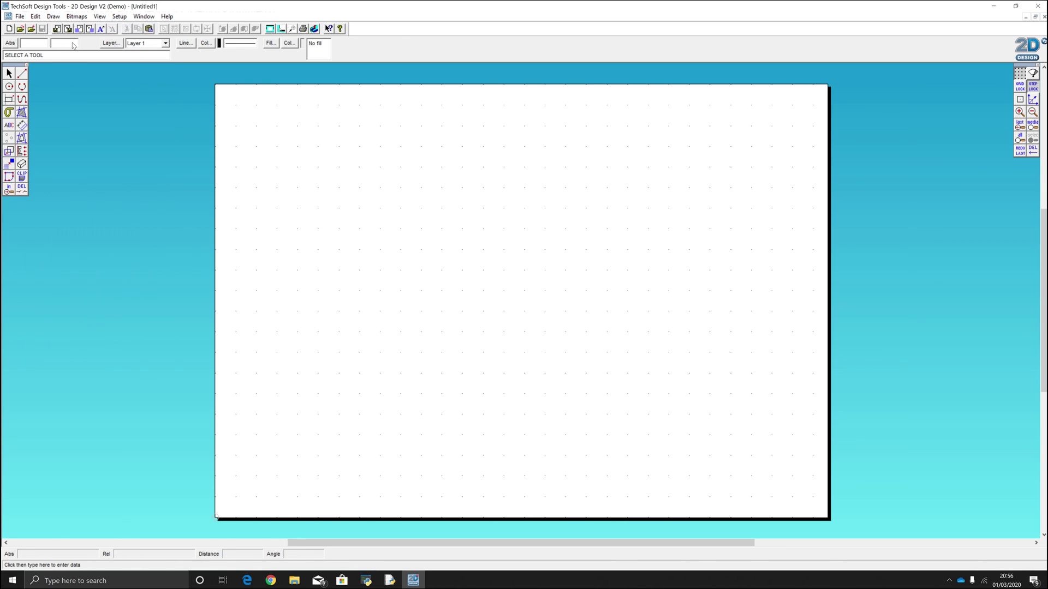
click(35, 16)
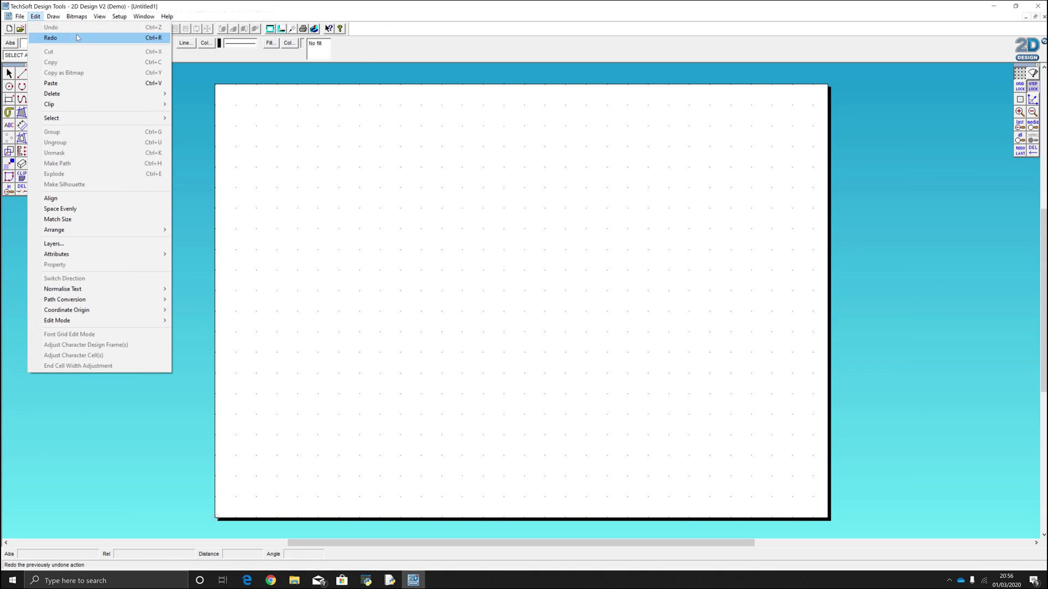
click(429, 176)
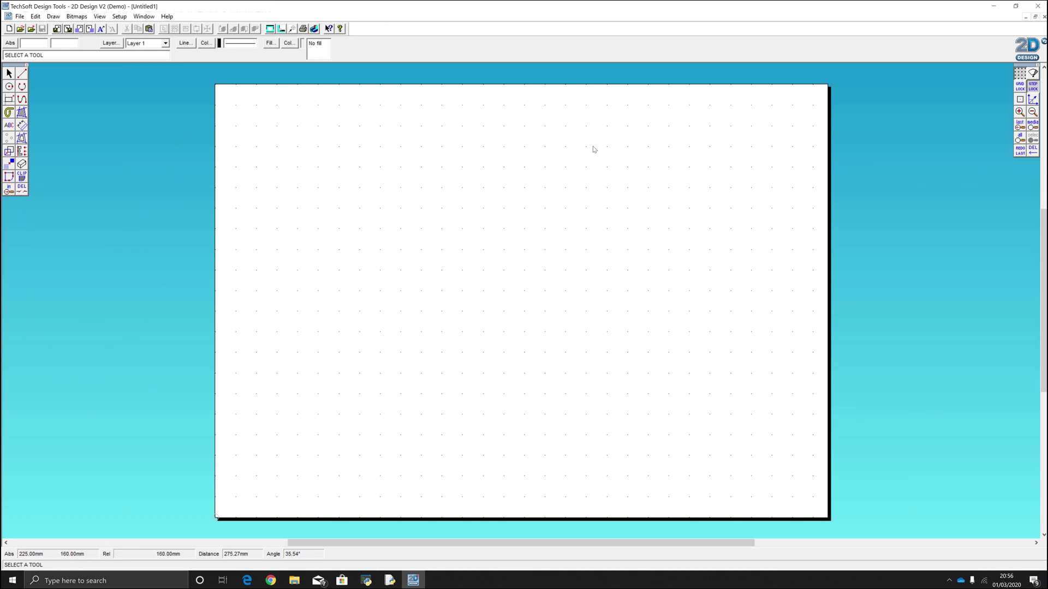